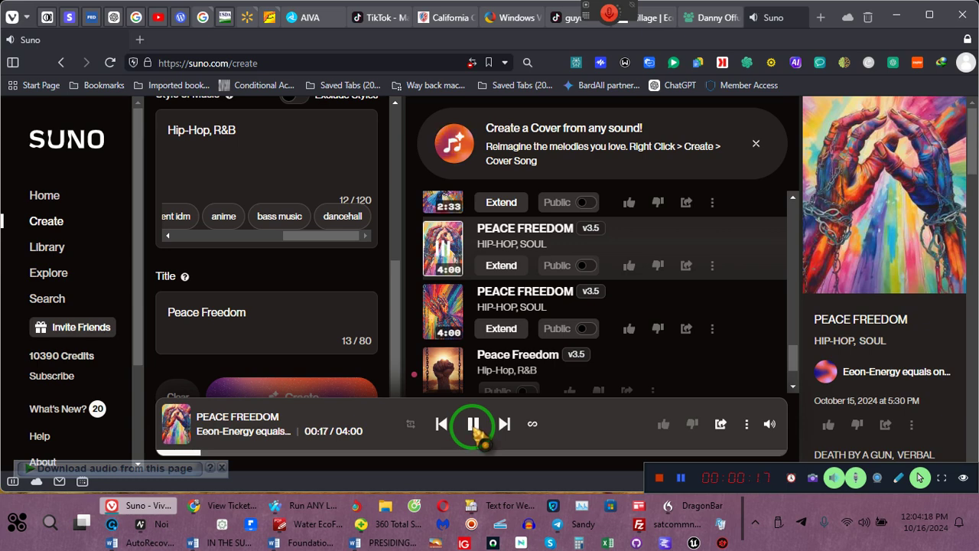
- Pause the playing track and generate new Peace Freedom songs in Hip-Hop, R&B style
{"action": "left_click", "coordinate": [474, 429]}
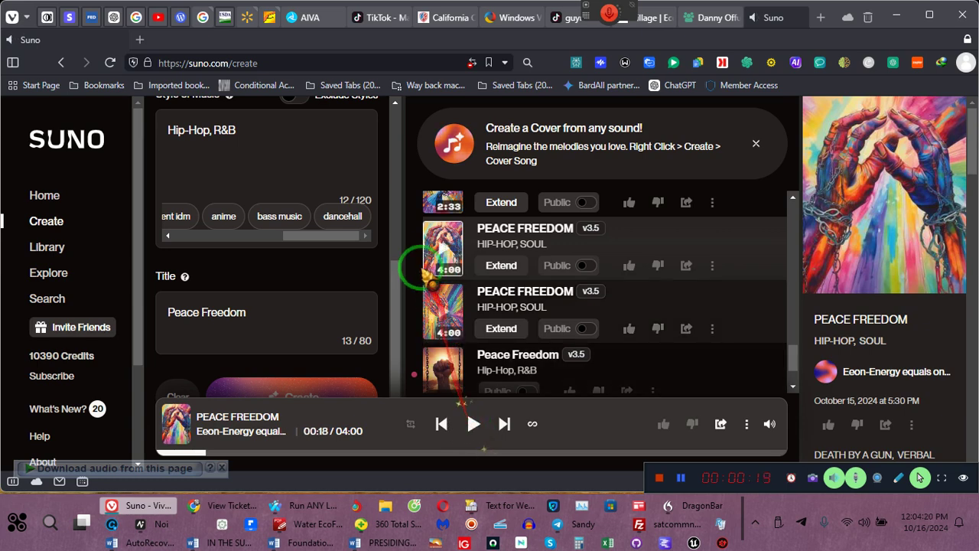
{"action": "left_click", "coordinate": [306, 386]}
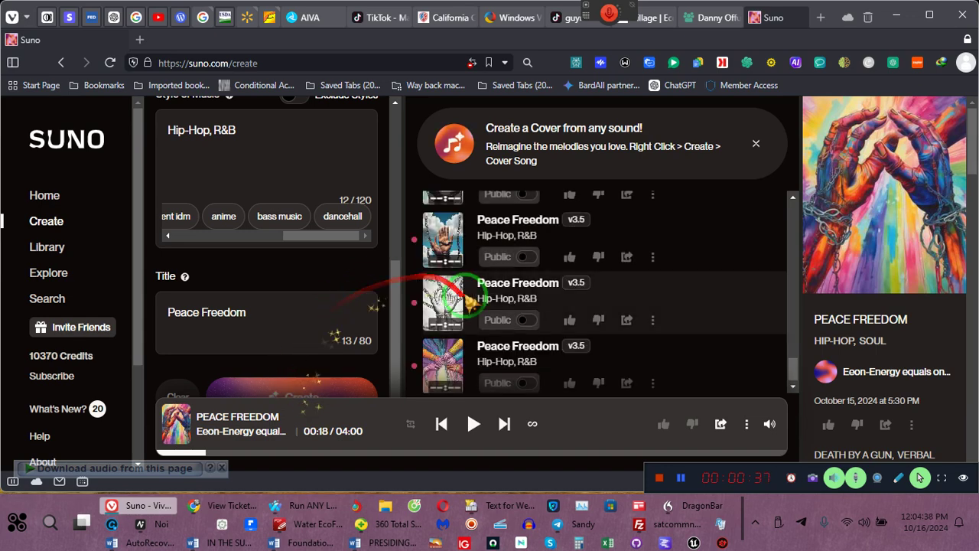
{"action": "scroll", "coordinate": [469, 298], "scroll_direction": "up", "scroll_amount": 2}
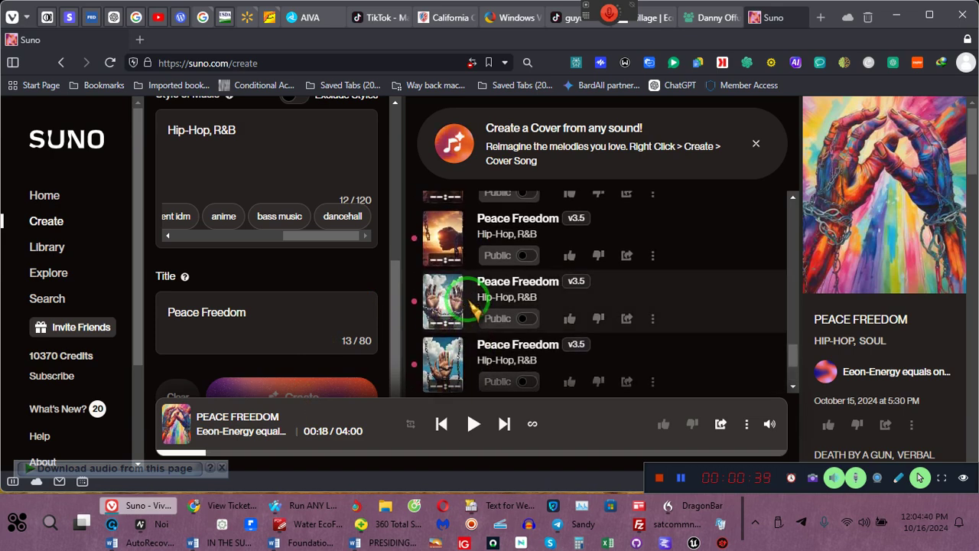
{"action": "scroll", "coordinate": [471, 307], "scroll_direction": "up", "scroll_amount": 1}
{"action": "scroll", "coordinate": [468, 295], "scroll_direction": "up", "scroll_amount": 3}
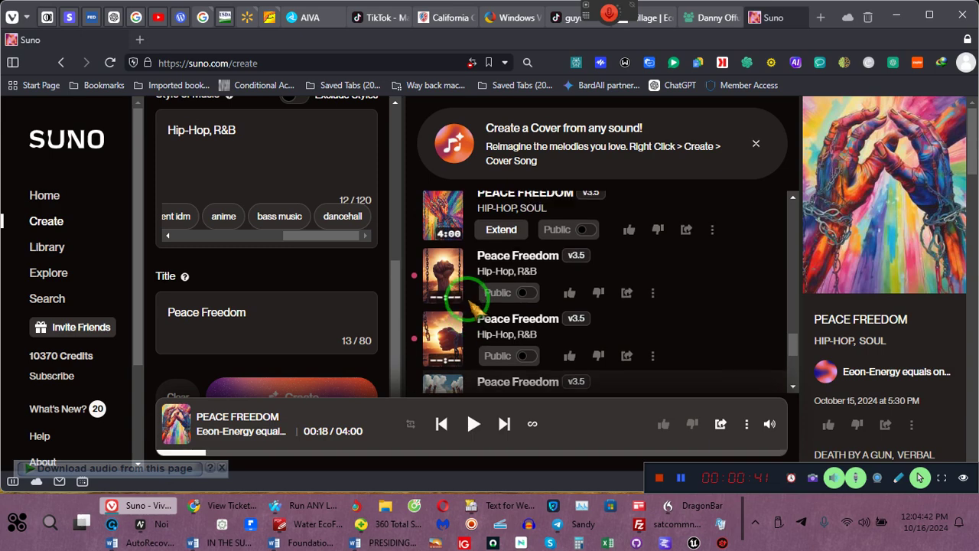
{"action": "scroll", "coordinate": [828, 393], "scroll_direction": "down", "scroll_amount": 2}
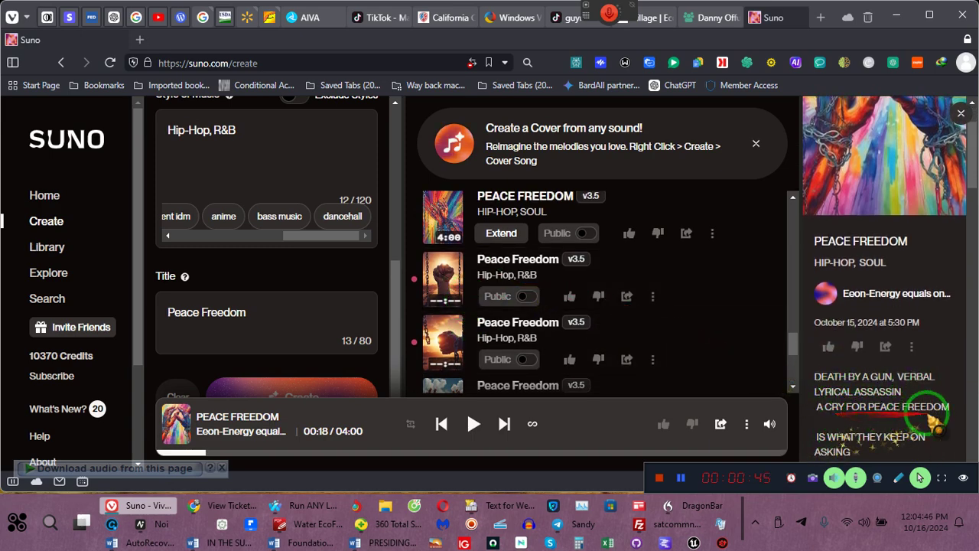
{"action": "scroll", "coordinate": [862, 435], "scroll_direction": "down", "scroll_amount": 3}
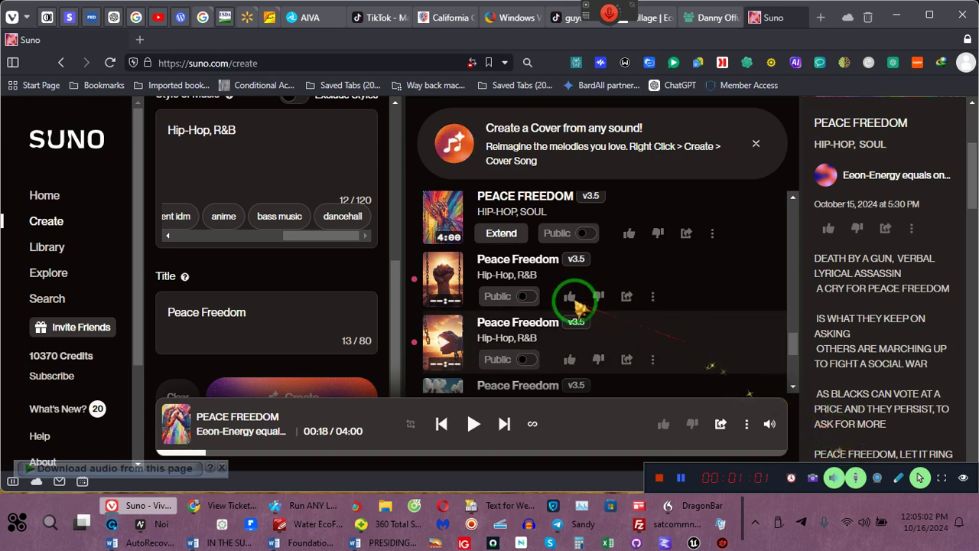
{"action": "left_click", "coordinate": [474, 424]}
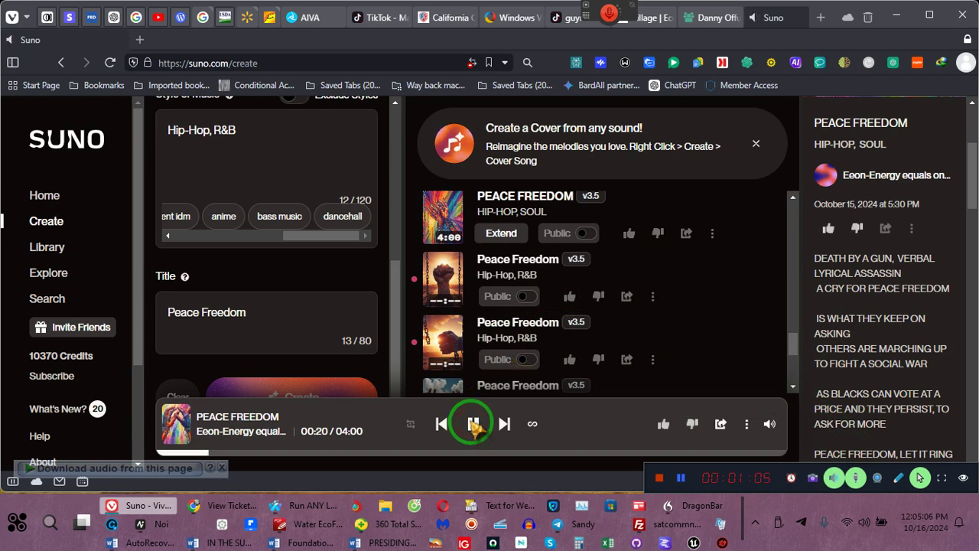
- Pause PEACE FREEDOM, set playback to Repeat 1, and minimize the browser window
{"action": "left_click", "coordinate": [473, 425]}
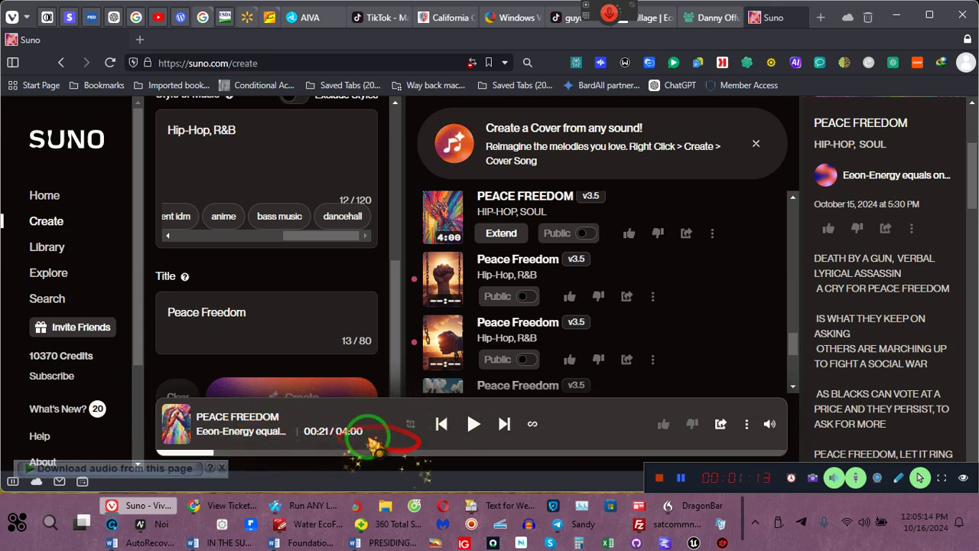
{"action": "left_click", "coordinate": [412, 424]}
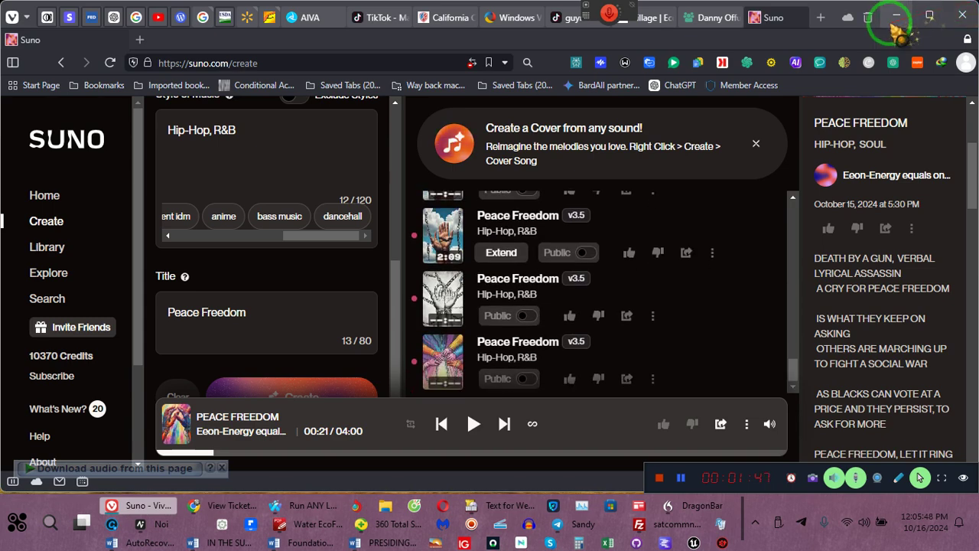
{"action": "left_click", "coordinate": [893, 17]}
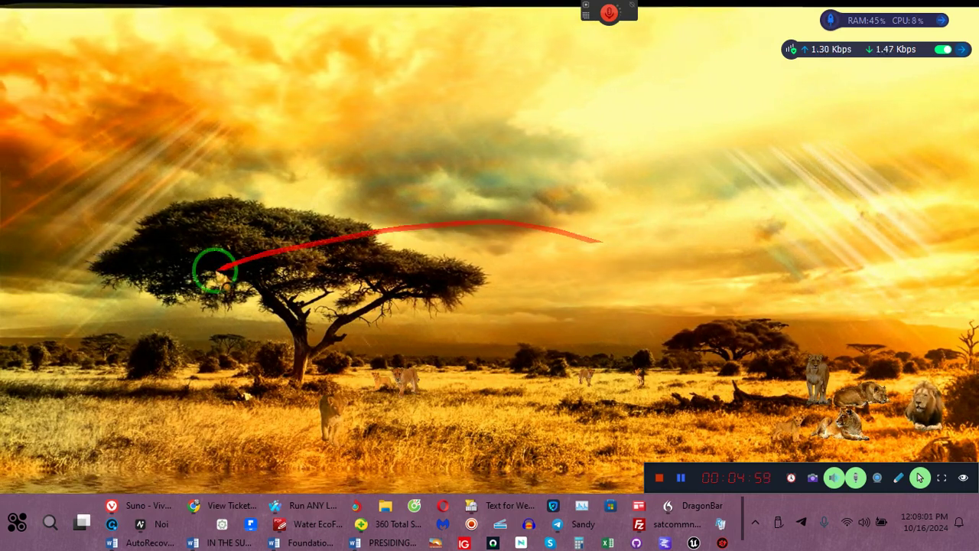
- Restore the browser, switch to YouTube Studio channel content, and open the newest video's details
{"action": "left_click", "coordinate": [297, 507]}
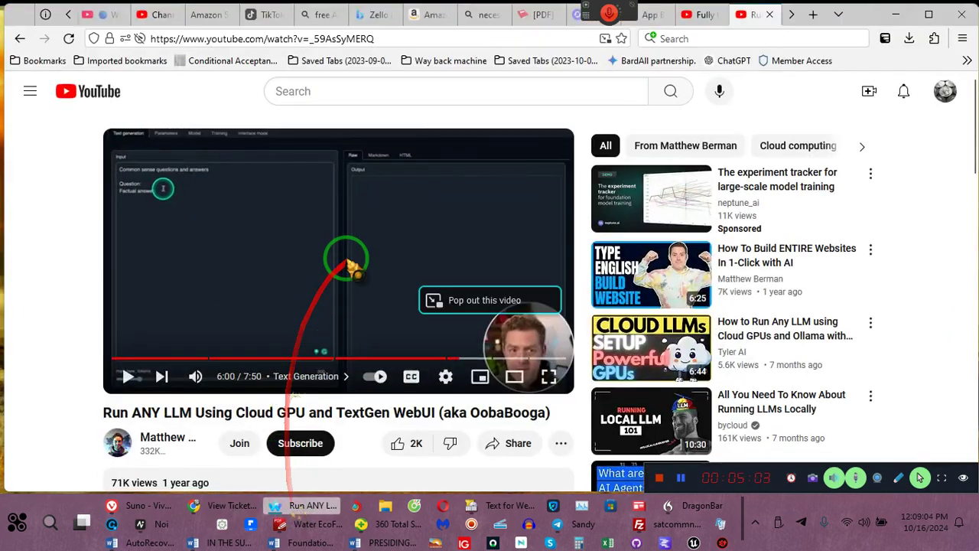
{"action": "left_click", "coordinate": [157, 15]}
{"action": "scroll", "coordinate": [252, 321], "scroll_direction": "down", "scroll_amount": 3}
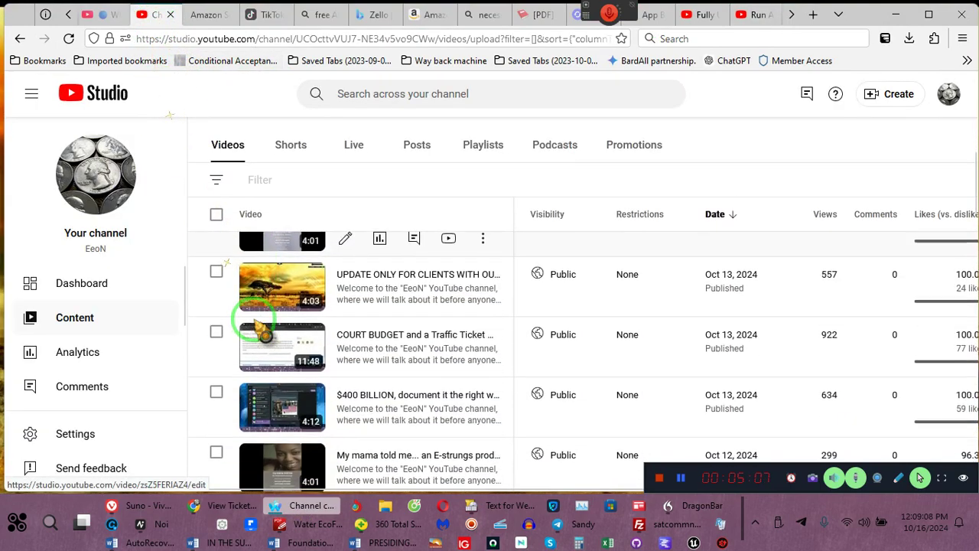
{"action": "scroll", "coordinate": [245, 317], "scroll_direction": "up", "scroll_amount": 1}
{"action": "scroll", "coordinate": [245, 317], "scroll_direction": "up", "scroll_amount": 2}
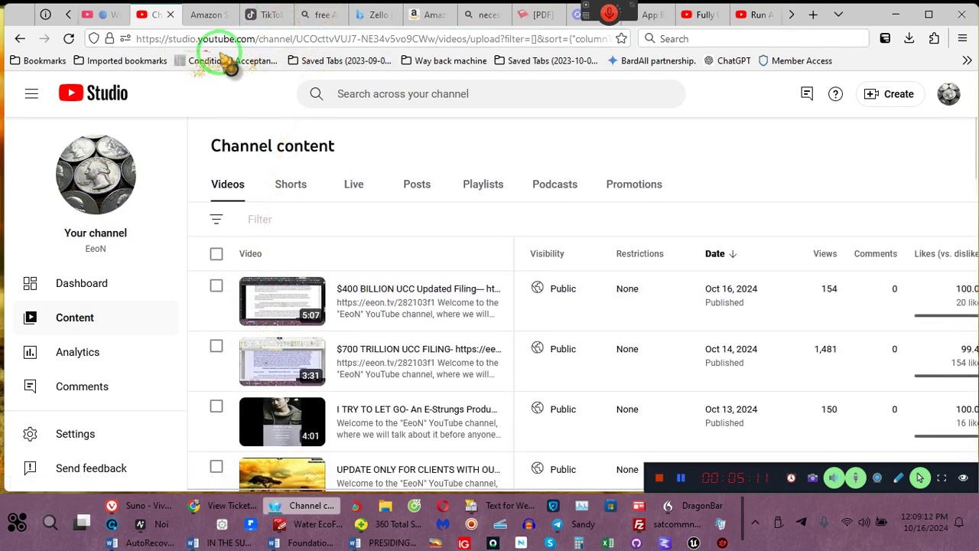
{"action": "mouse_move", "coordinate": [284, 300]}
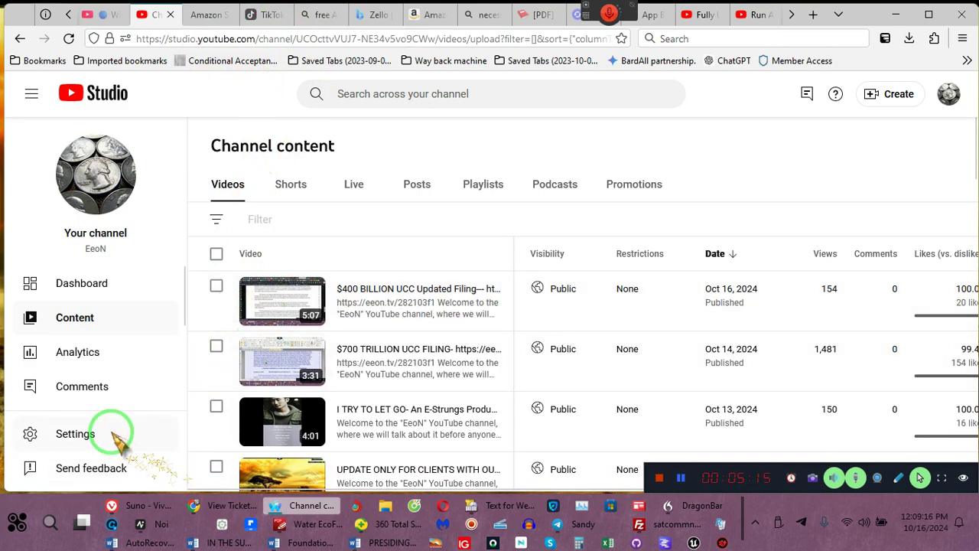
{"action": "left_click", "coordinate": [283, 306]}
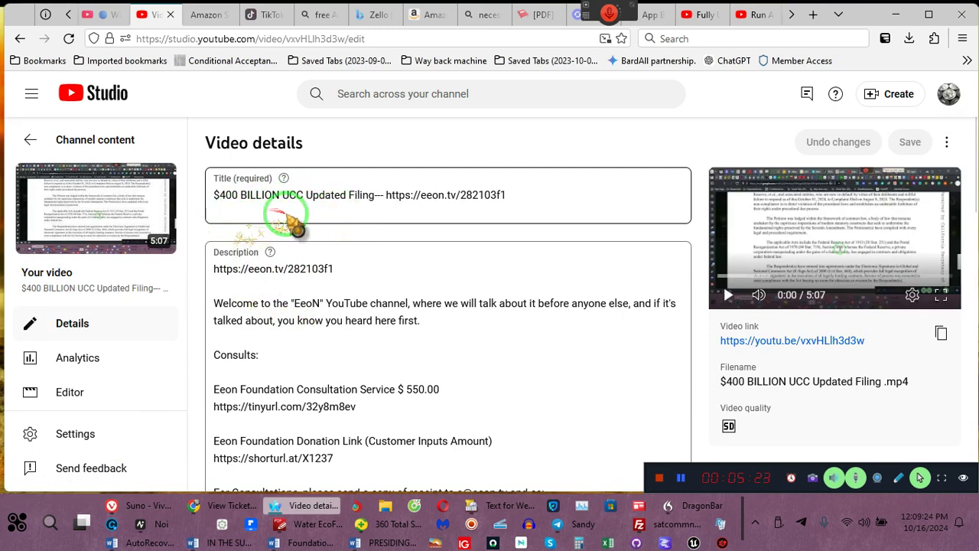
- Select the shorturl disclaimer link at the end of the description and bring up its context menu
{"action": "scroll", "coordinate": [325, 367], "scroll_direction": "down", "scroll_amount": 3}
{"action": "scroll", "coordinate": [325, 367], "scroll_direction": "down", "scroll_amount": 3}
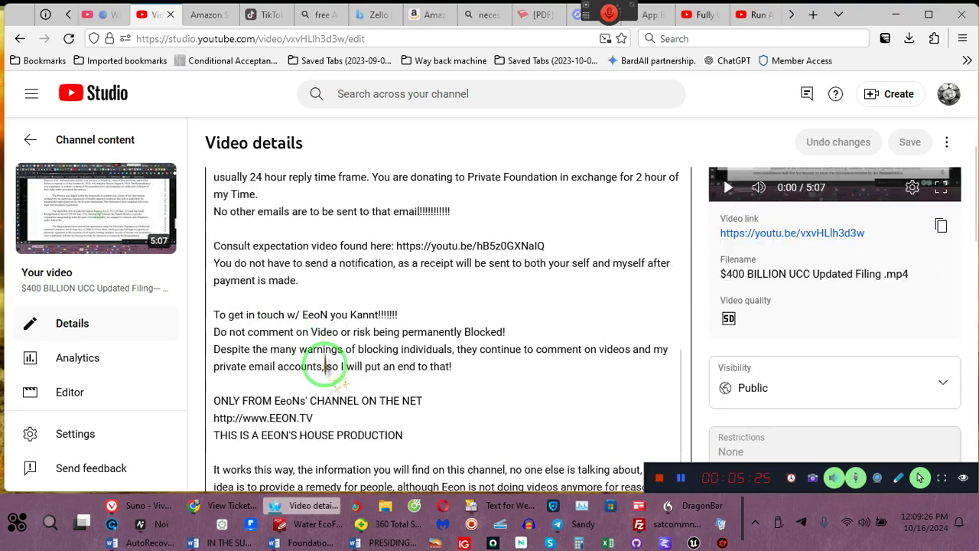
{"action": "scroll", "coordinate": [325, 367], "scroll_direction": "down", "scroll_amount": 3}
{"action": "scroll", "coordinate": [328, 371], "scroll_direction": "down", "scroll_amount": 2}
{"action": "scroll", "coordinate": [330, 373], "scroll_direction": "up", "scroll_amount": 2}
{"action": "scroll", "coordinate": [330, 373], "scroll_direction": "up", "scroll_amount": 2}
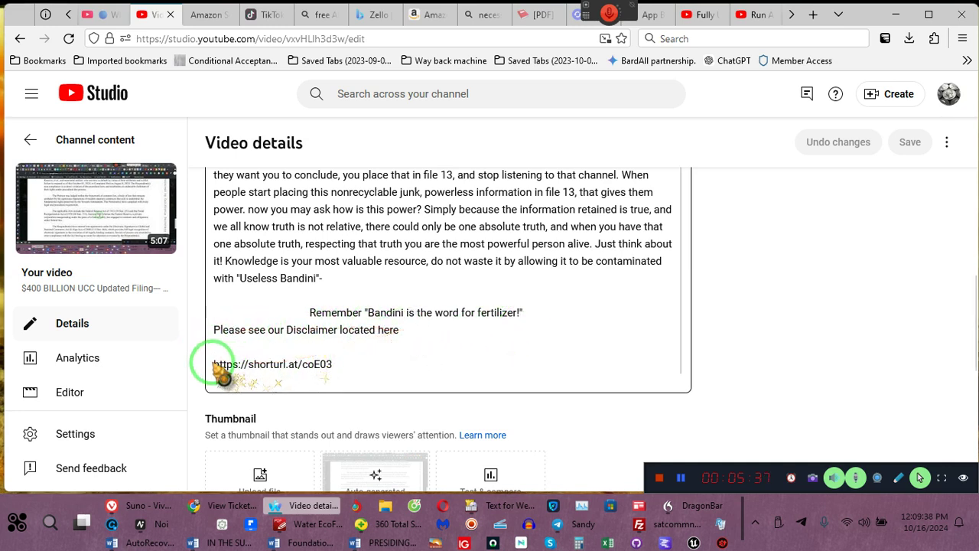
{"action": "left_click_drag", "start_coordinate": [214, 366], "coordinate": [332, 364]}
{"action": "key", "text": "ctrl+c"}
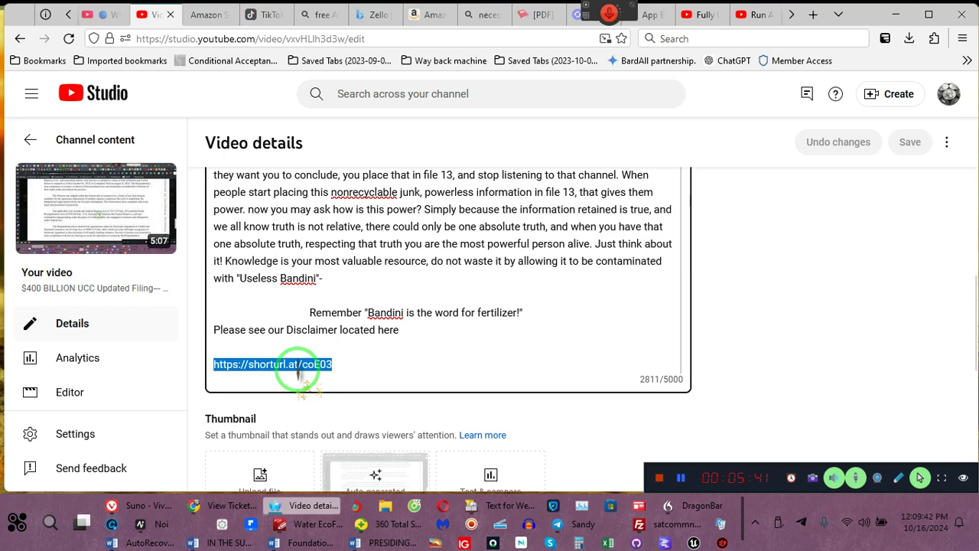
{"action": "right_click", "coordinate": [298, 367]}
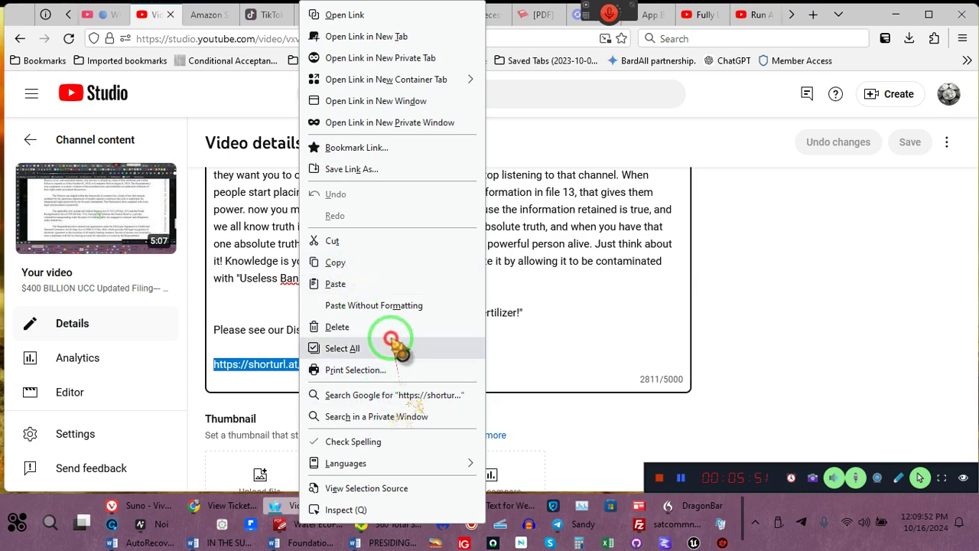
{"action": "left_click", "coordinate": [375, 262]}
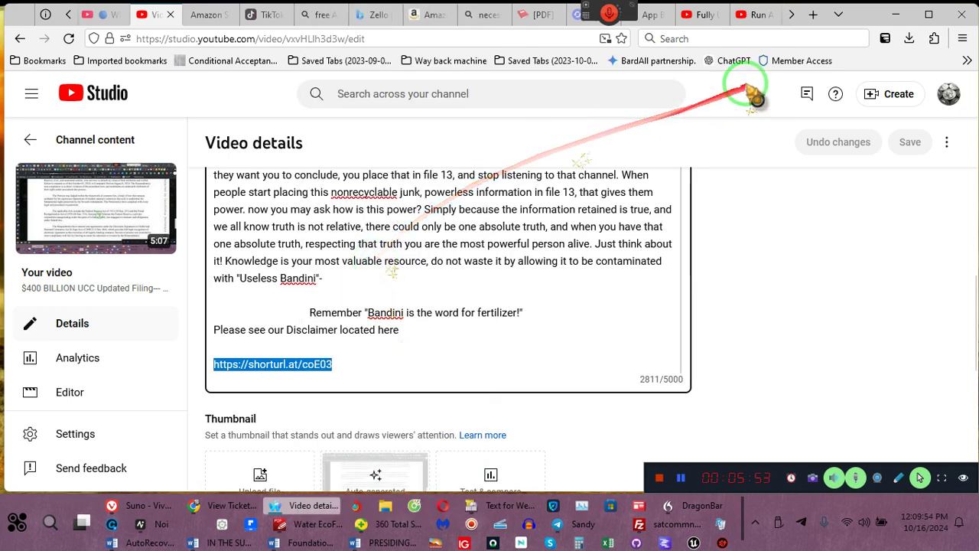
{"action": "left_click", "coordinate": [813, 15]}
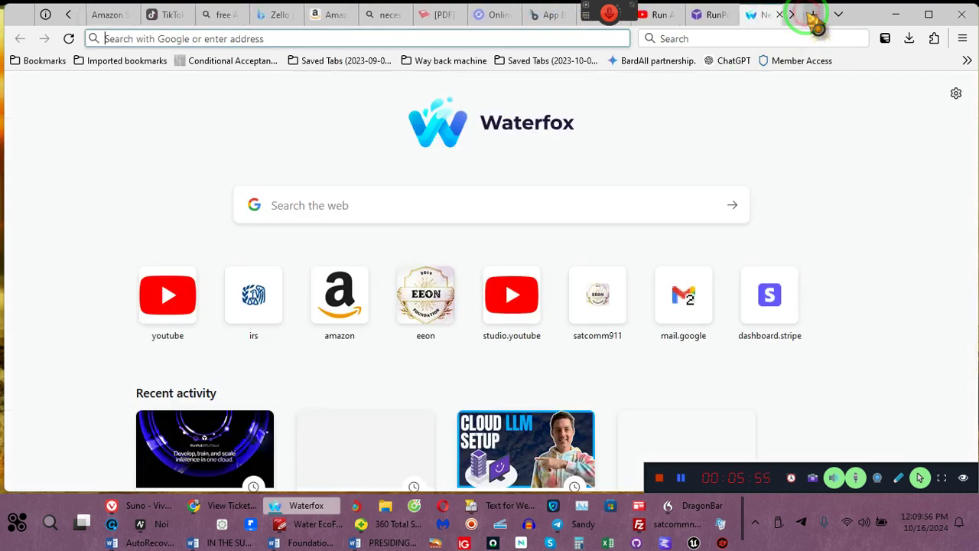
{"action": "left_click", "coordinate": [432, 38]}
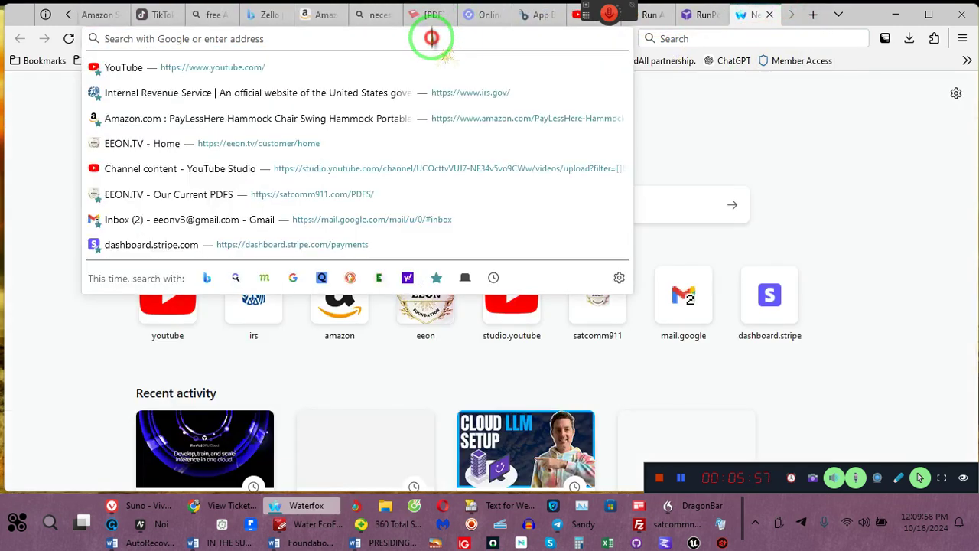
{"action": "type", "text": "https://shorturl.at/coE03"}
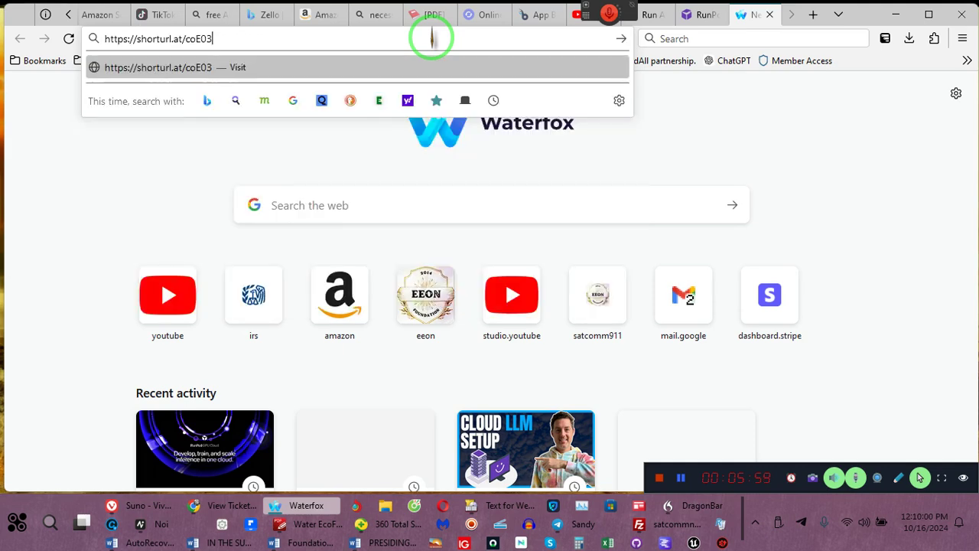
{"action": "key", "text": "Return"}
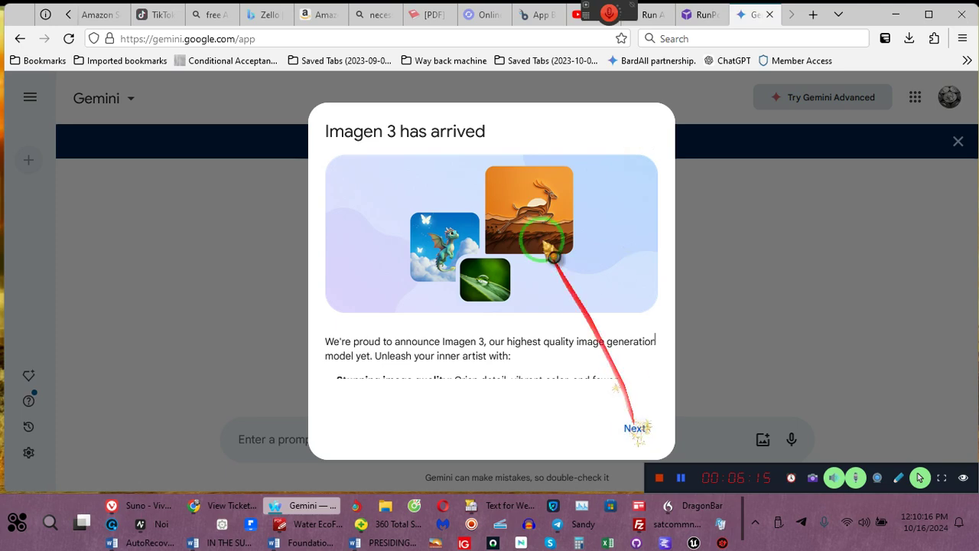
- Go back from the Gemini error page through history to the Waterfox new-tab page
{"action": "left_click", "coordinate": [22, 39]}
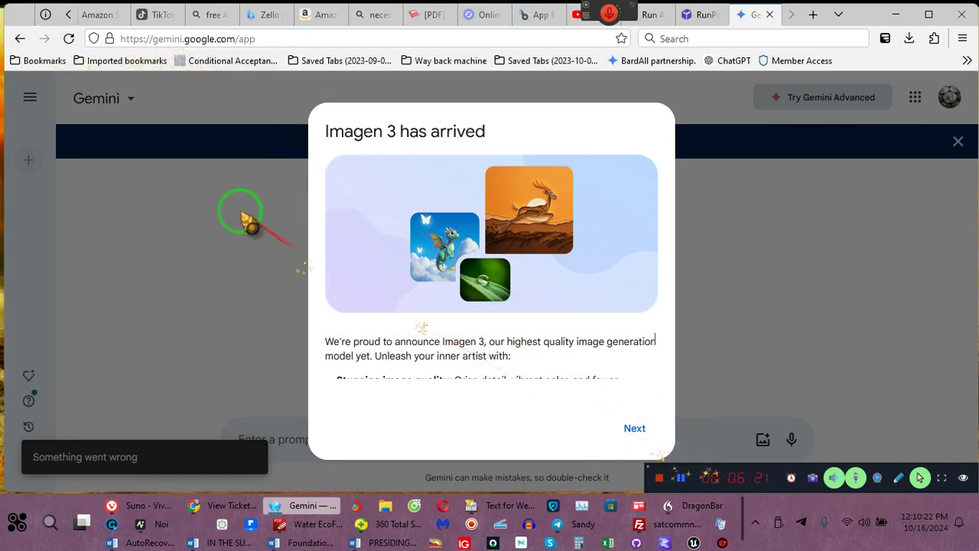
{"action": "left_click", "coordinate": [20, 38]}
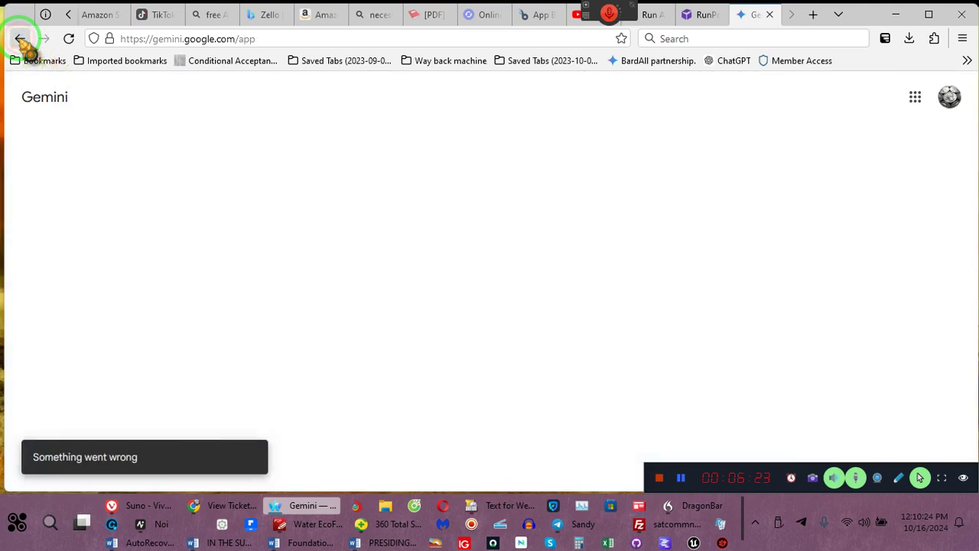
{"action": "left_click", "coordinate": [20, 38]}
{"action": "left_click", "coordinate": [20, 39]}
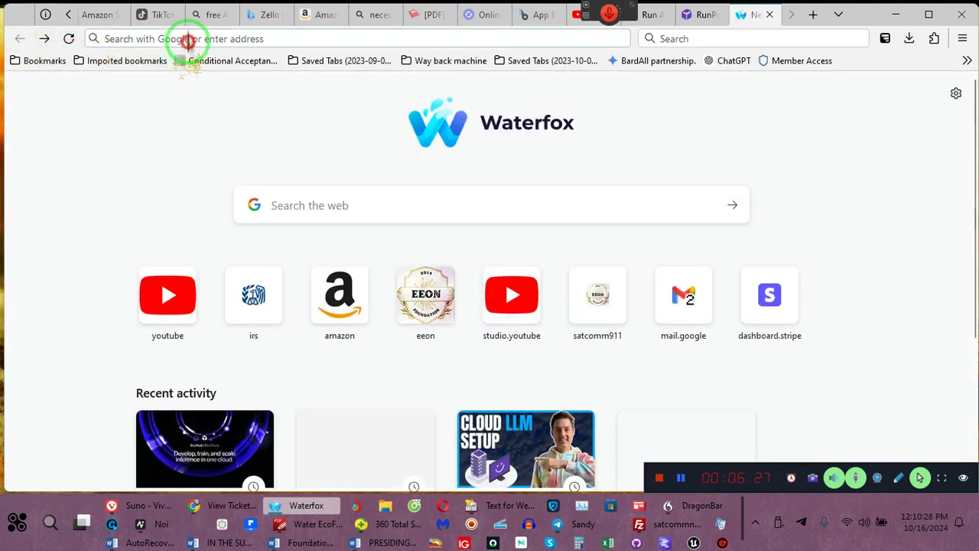
- Paste and open the shorturl.at short link again, then reload the stuck Gemini page
{"action": "left_click", "coordinate": [182, 40]}
{"action": "key", "text": "ctrl+v"}
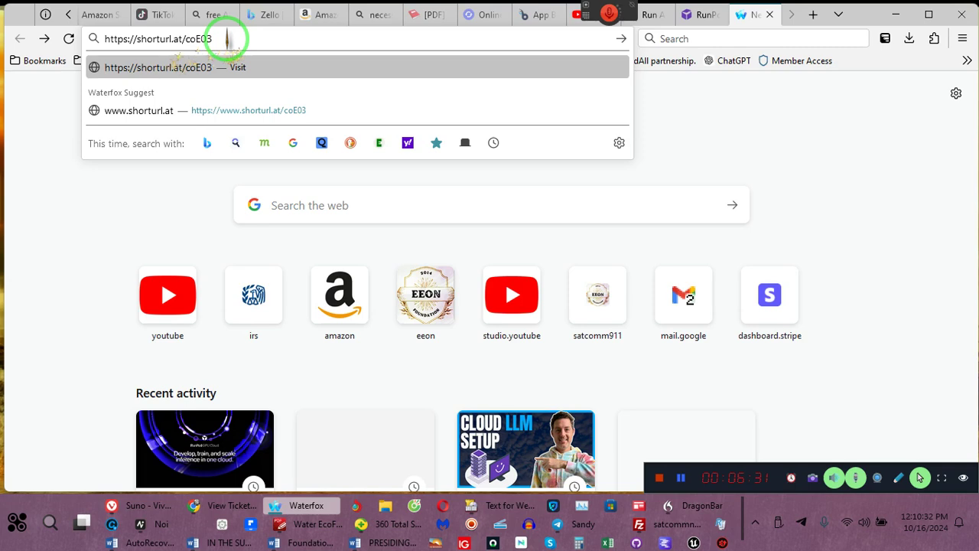
{"action": "key", "text": "Return"}
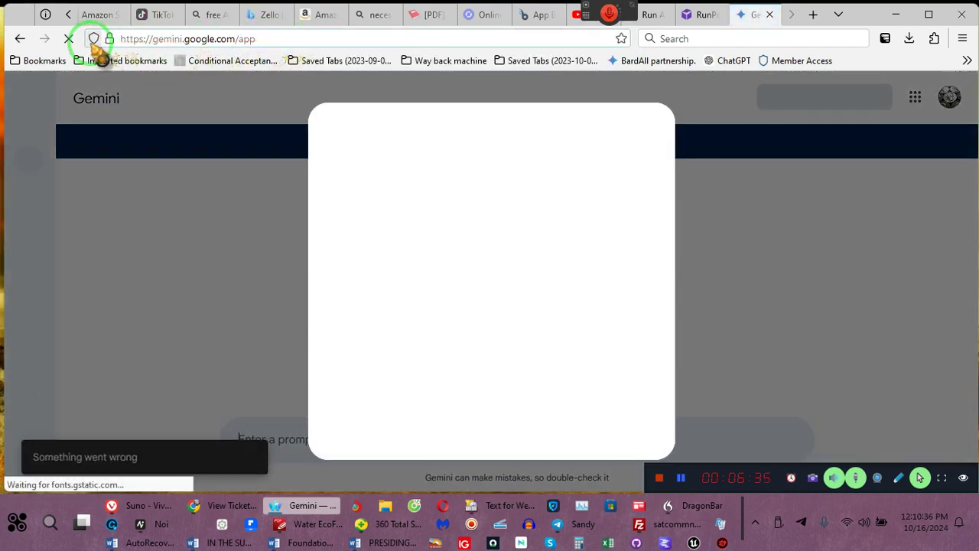
{"action": "left_click", "coordinate": [69, 38]}
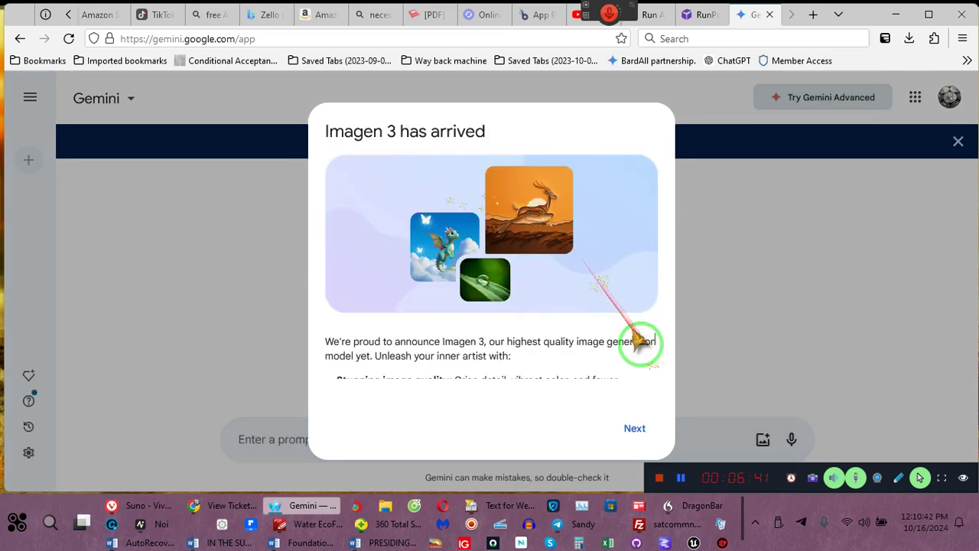
- Step through the Gemini onboarding pages and close the tab to return to YouTube Studio
{"action": "left_click", "coordinate": [628, 429]}
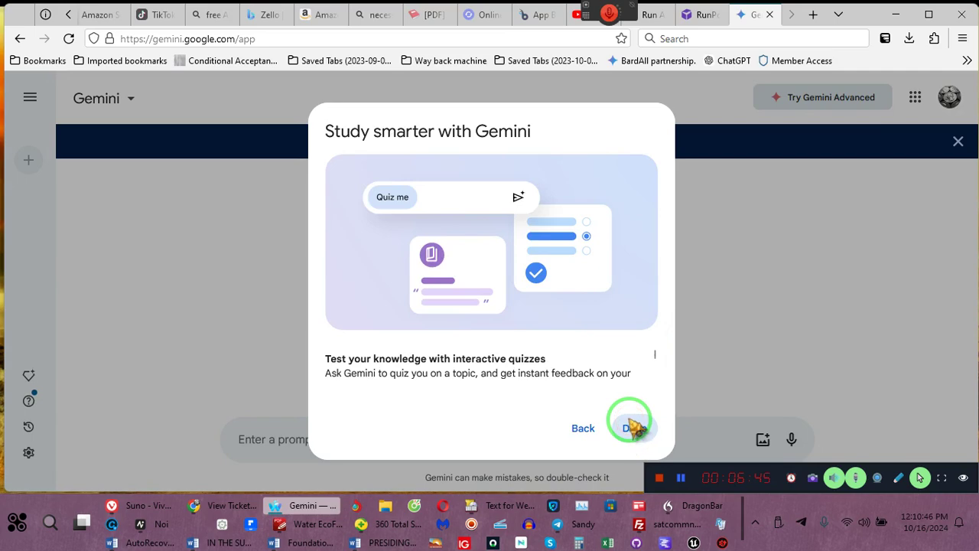
{"action": "left_click", "coordinate": [581, 427]}
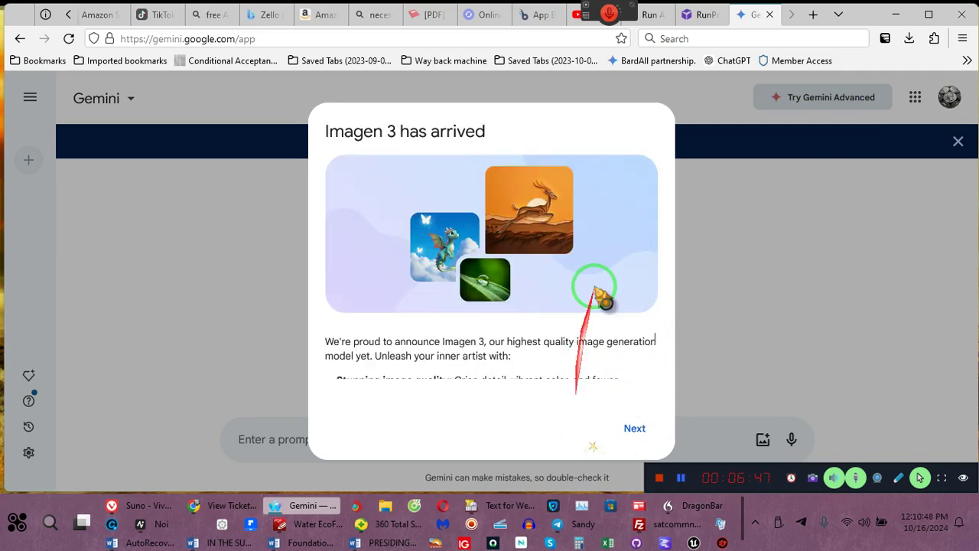
{"action": "left_click", "coordinate": [770, 15]}
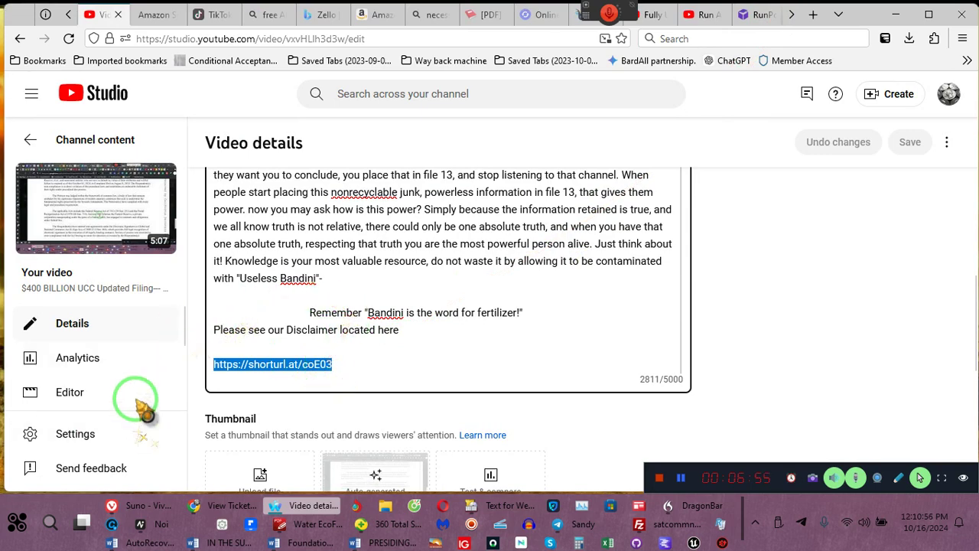
{"action": "scroll", "coordinate": [247, 277], "scroll_direction": "up", "scroll_amount": 5}
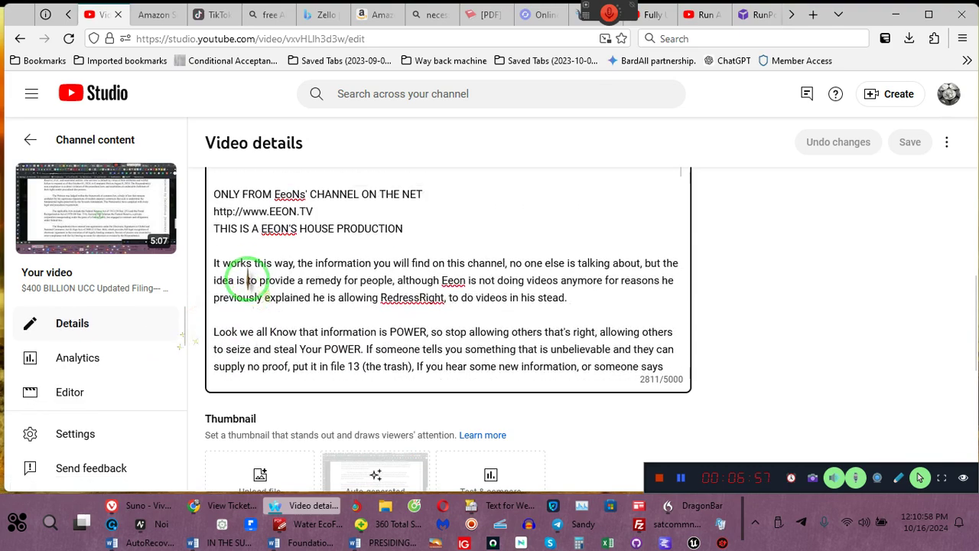
{"action": "scroll", "coordinate": [247, 276], "scroll_direction": "up", "scroll_amount": 1}
{"action": "scroll", "coordinate": [247, 277], "scroll_direction": "up", "scroll_amount": 5}
{"action": "scroll", "coordinate": [247, 277], "scroll_direction": "up", "scroll_amount": 5}
{"action": "scroll", "coordinate": [247, 277], "scroll_direction": "up", "scroll_amount": 2}
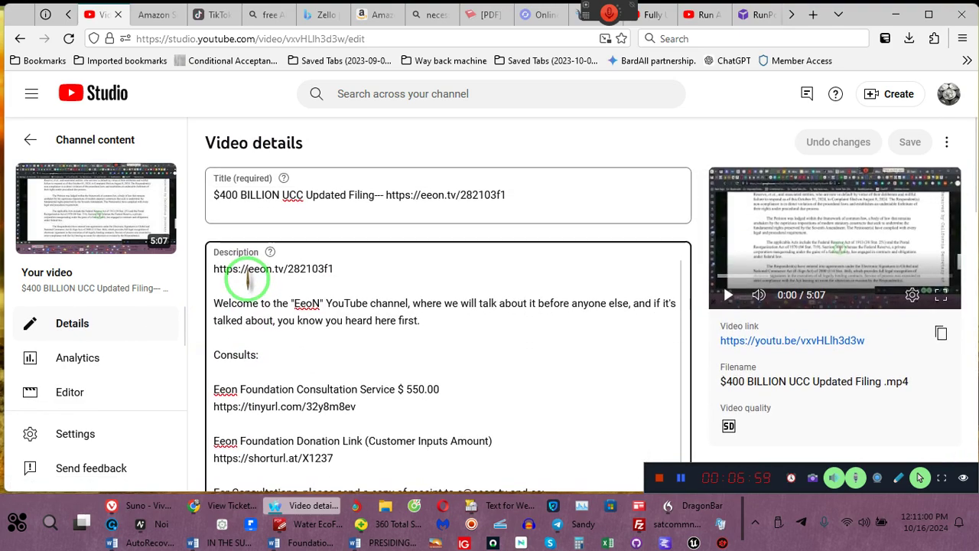
- Open channel Settings to the Upload defaults title and description
{"action": "left_click", "coordinate": [69, 437]}
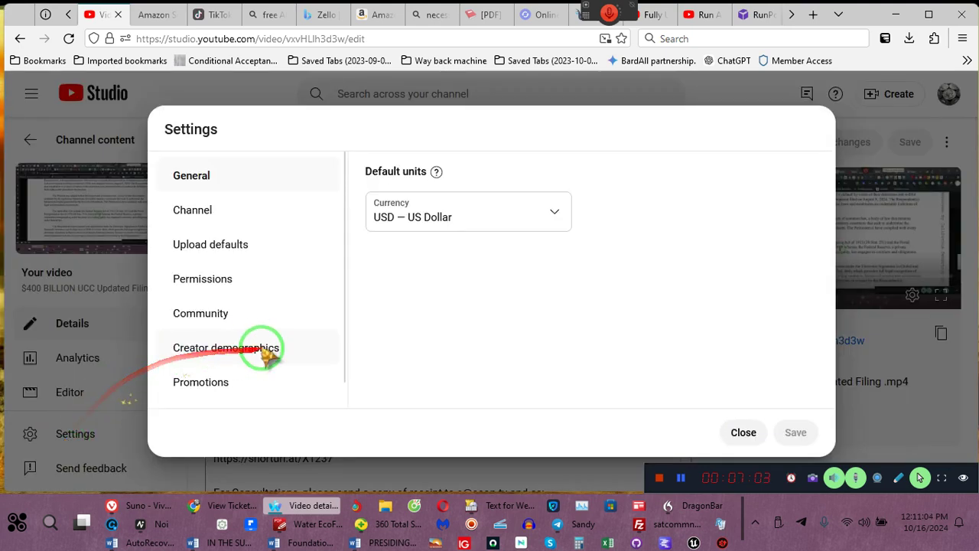
{"action": "scroll", "coordinate": [271, 354], "scroll_direction": "down", "scroll_amount": 1}
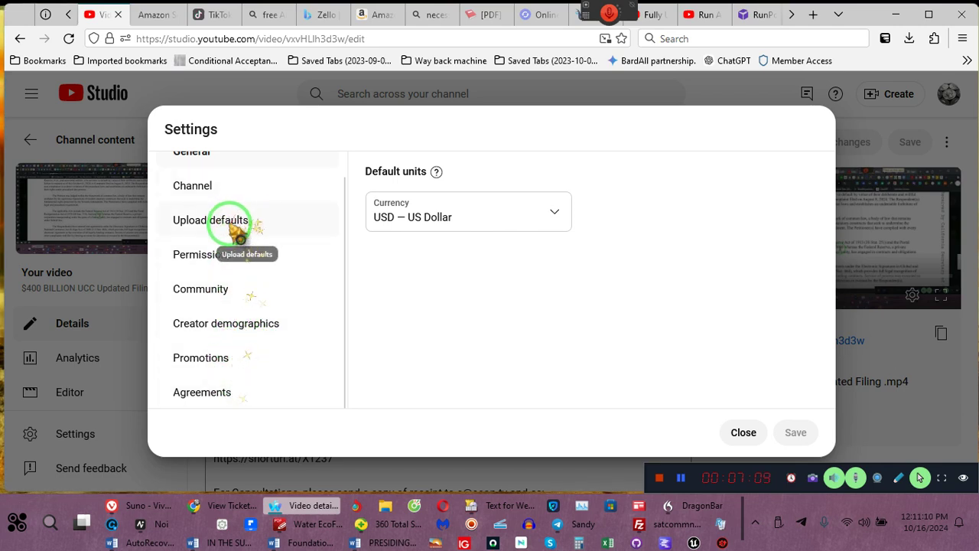
{"action": "left_click", "coordinate": [233, 230]}
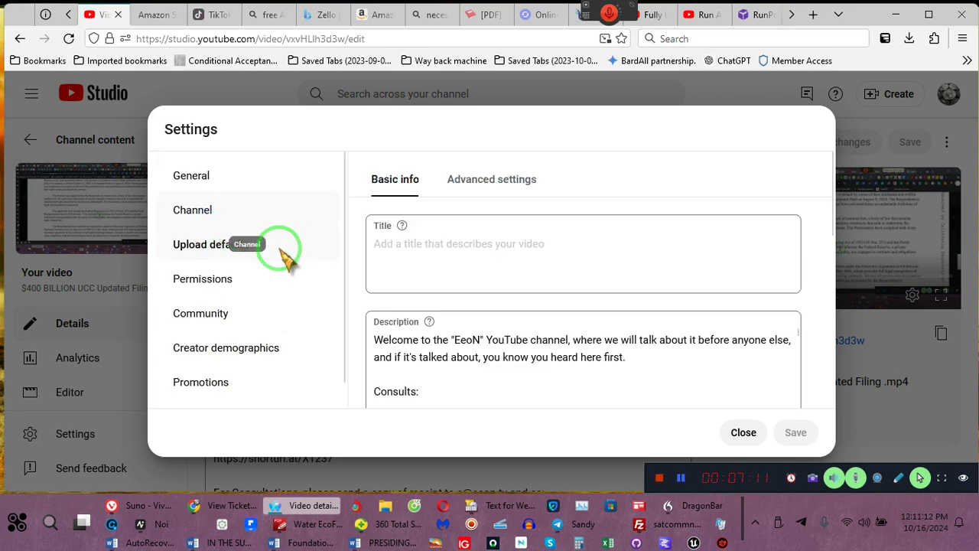
- Delete the shorturl.at/coE03 disclaimer link from the end of the default description
{"action": "scroll", "coordinate": [530, 351], "scroll_direction": "down", "scroll_amount": 5}
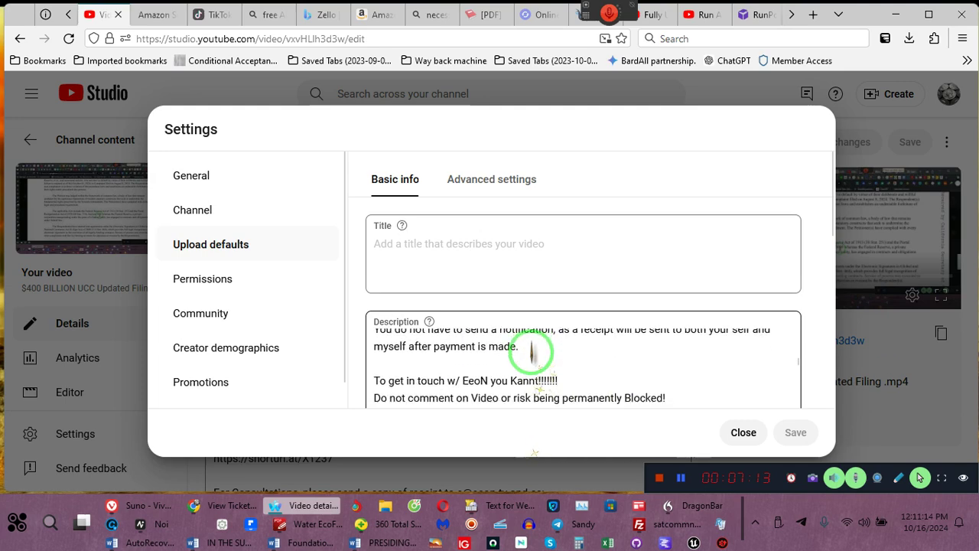
{"action": "scroll", "coordinate": [531, 351], "scroll_direction": "down", "scroll_amount": 5}
{"action": "scroll", "coordinate": [530, 352], "scroll_direction": "down", "scroll_amount": 5}
{"action": "scroll", "coordinate": [531, 351], "scroll_direction": "down", "scroll_amount": 5}
{"action": "scroll", "coordinate": [531, 351], "scroll_direction": "down", "scroll_amount": 2}
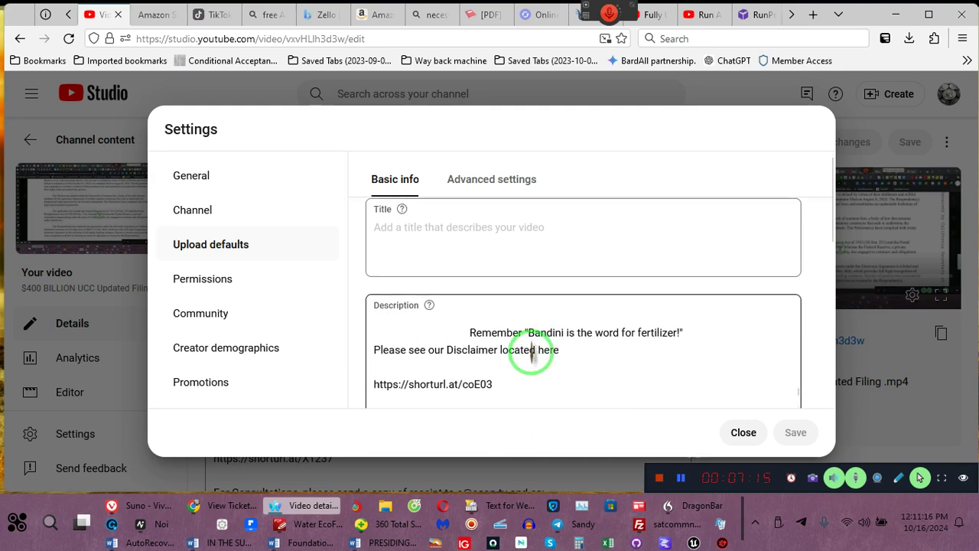
{"action": "left_click_drag", "start_coordinate": [509, 384], "coordinate": [366, 385]}
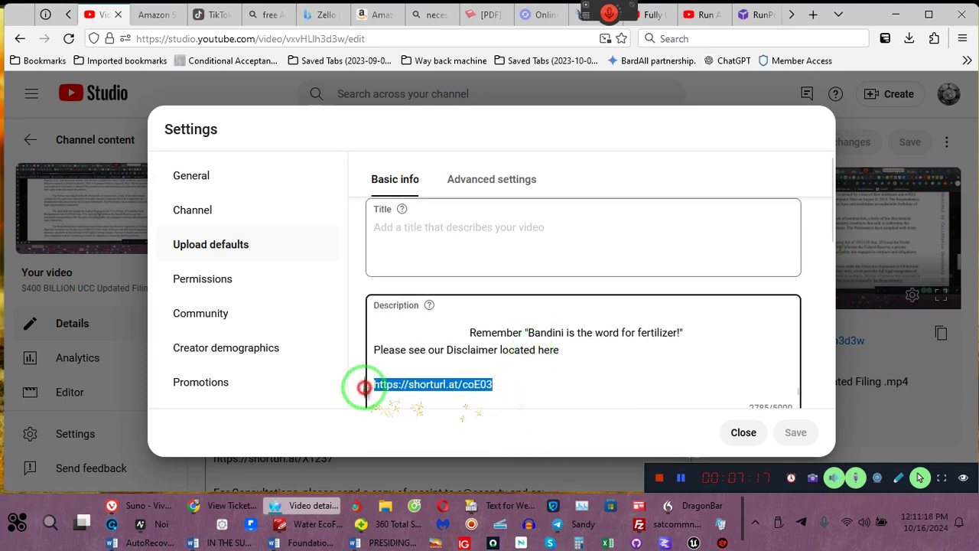
{"action": "key", "text": "Delete"}
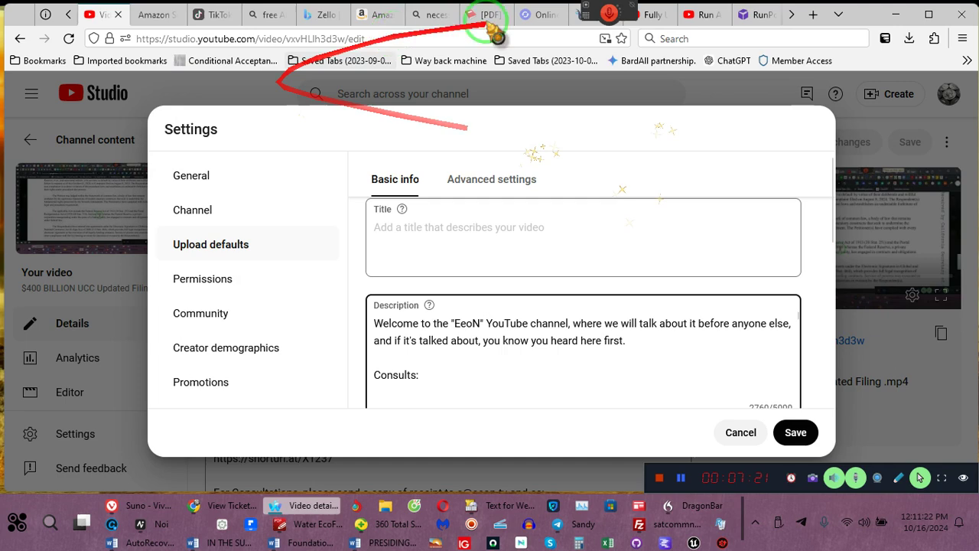
{"action": "left_click", "coordinate": [813, 15]}
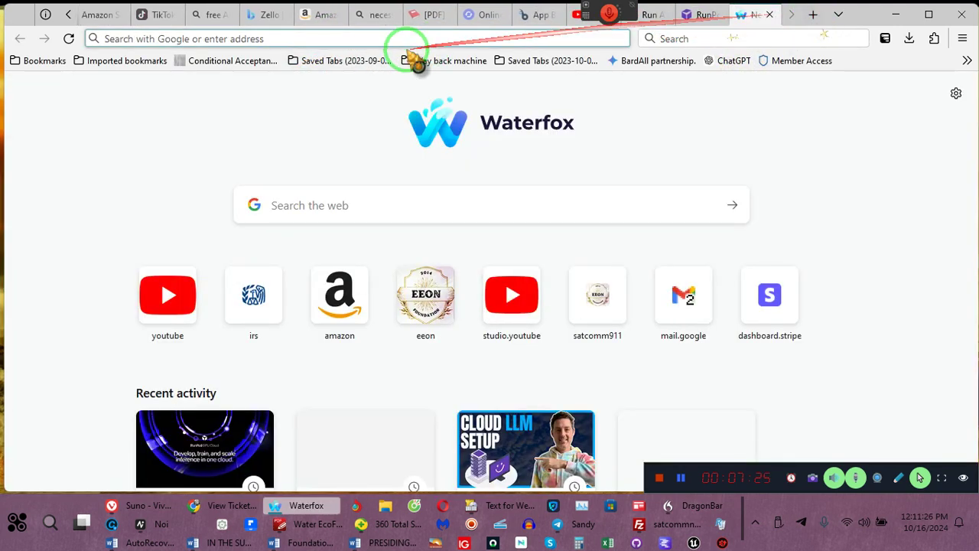
- Enter satcomm in the new tab's address bar and open the satcomm911 DAP page from history
{"action": "left_click", "coordinate": [328, 208]}
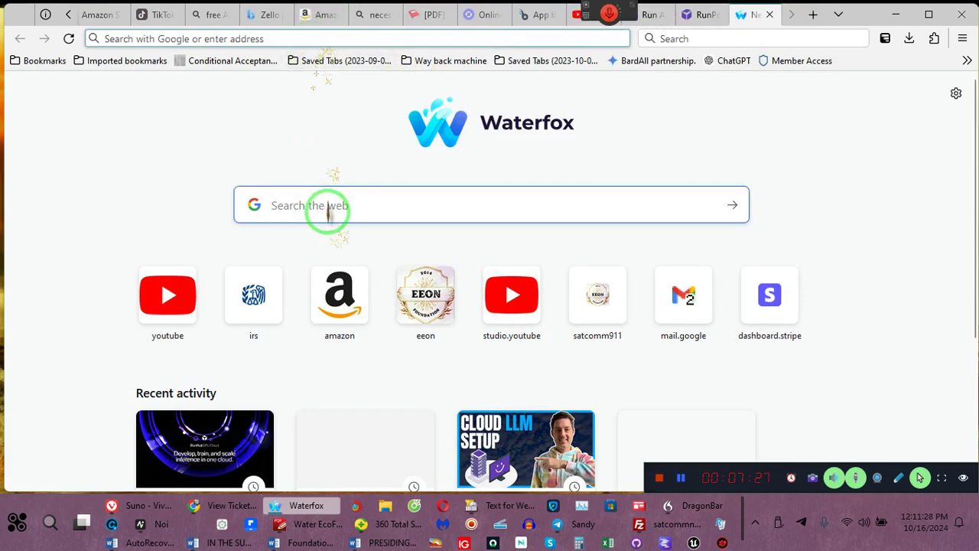
{"action": "left_click", "coordinate": [279, 34]}
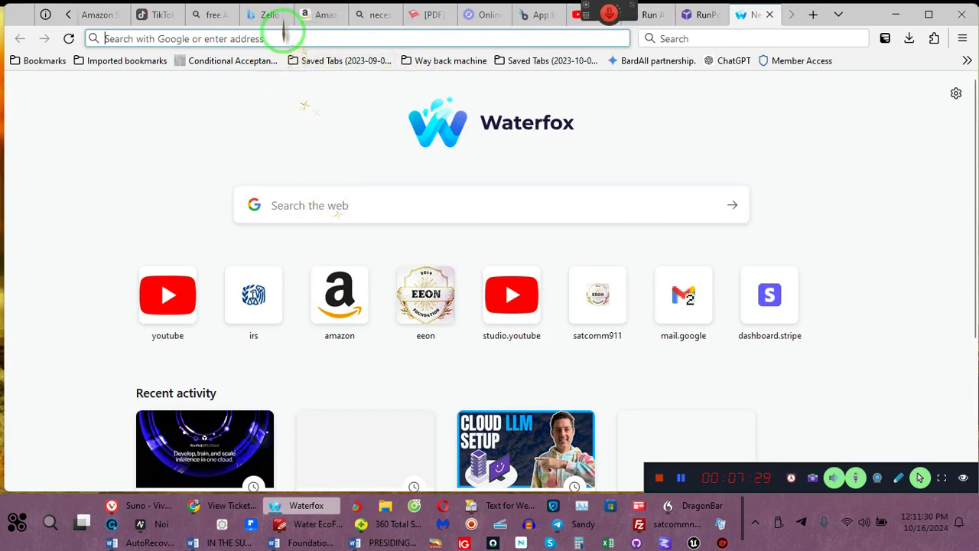
{"action": "left_click", "coordinate": [283, 32]}
{"action": "type", "text": "sat"}
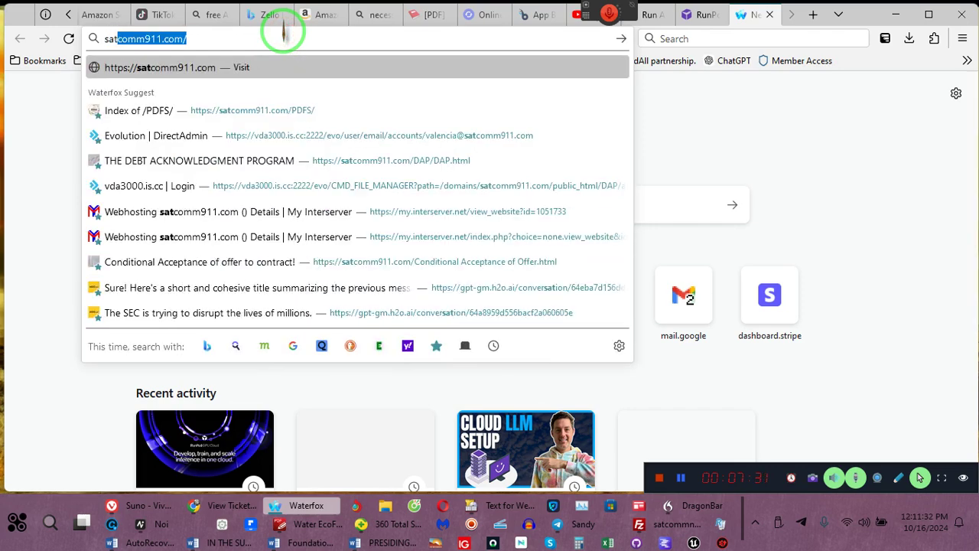
{"action": "type", "text": "commmm"}
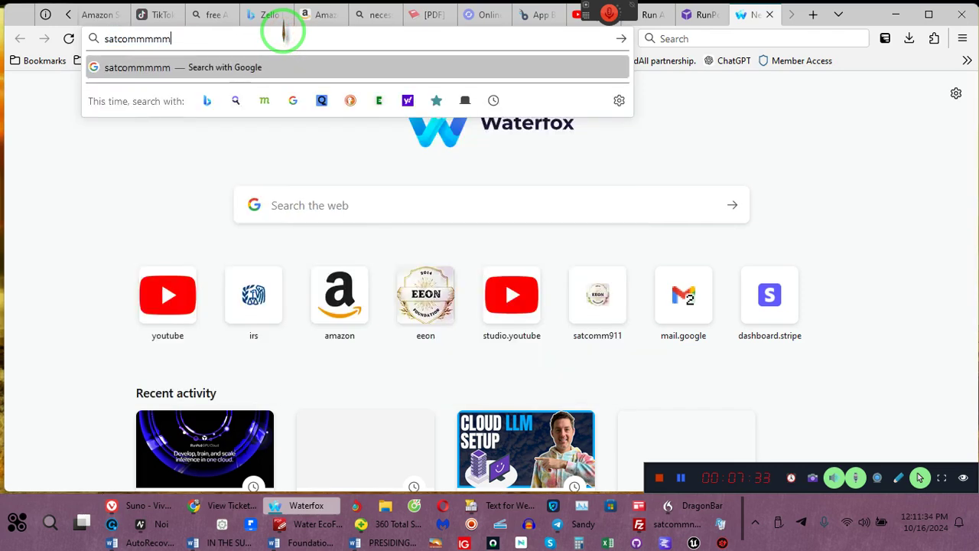
{"action": "key", "text": "BackSpace"}
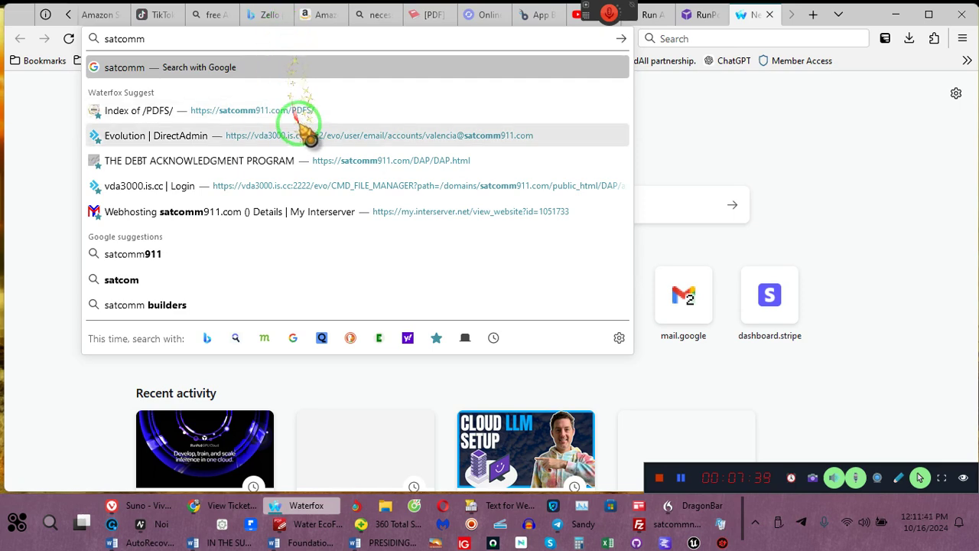
{"action": "left_click", "coordinate": [344, 160]}
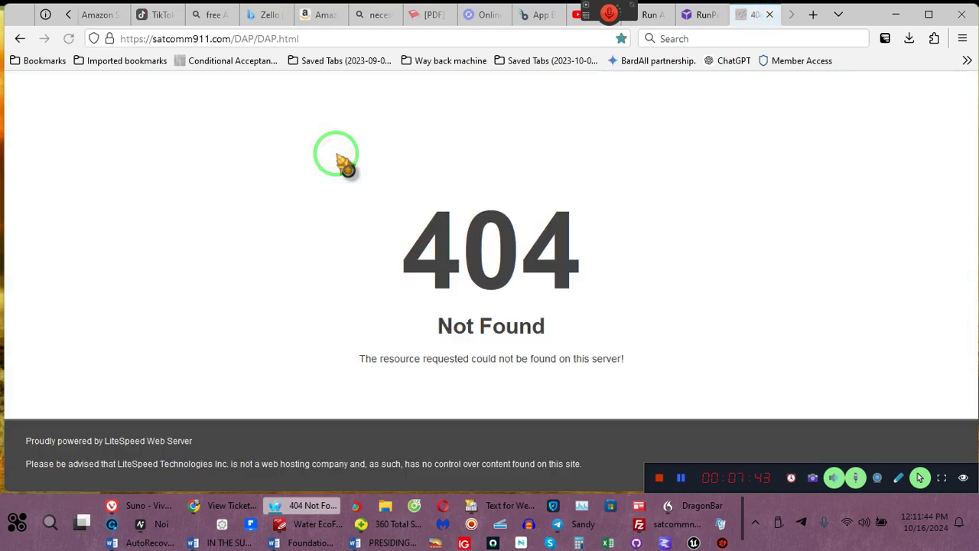
- Trim the 404 address to satcomm911.com/DAP, then to the satcomm911.com home page
{"action": "left_click", "coordinate": [313, 38]}
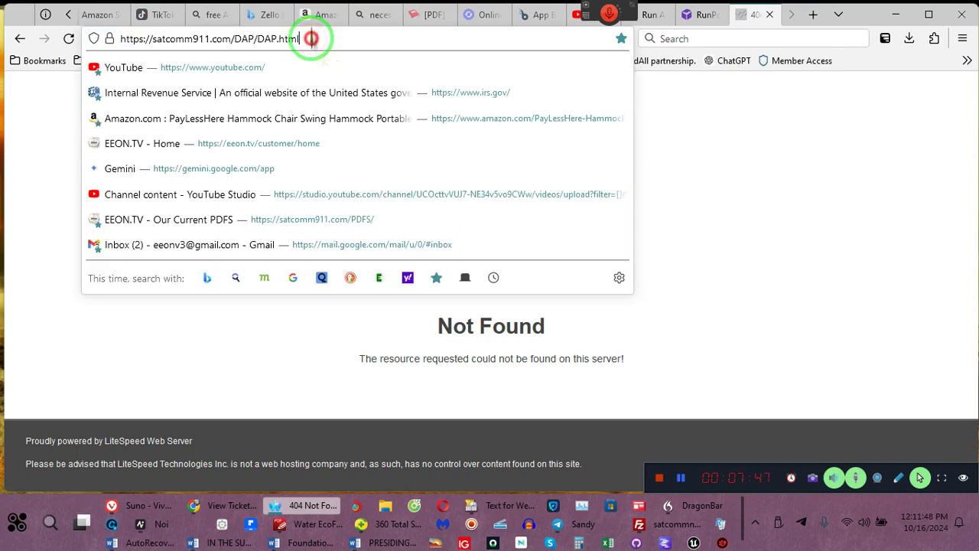
{"action": "key", "text": "BackSpace"}
{"action": "key", "text": "BackSpace"}
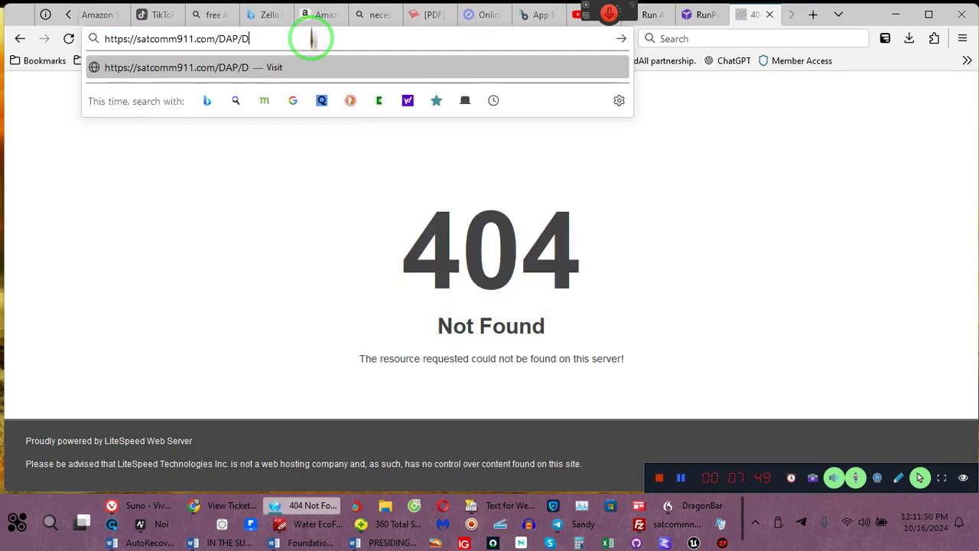
{"action": "key", "text": "Return"}
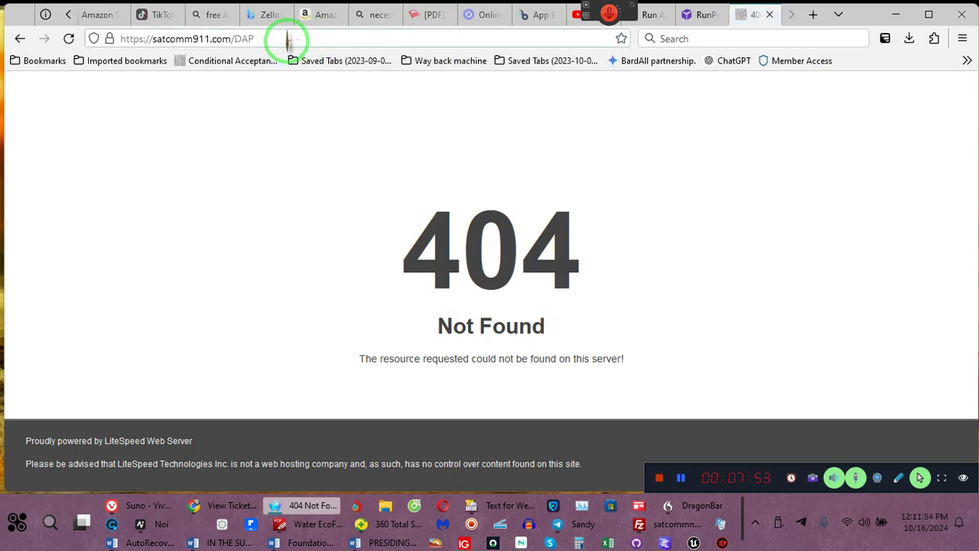
{"action": "left_click", "coordinate": [288, 39]}
{"action": "left_click", "coordinate": [287, 40]}
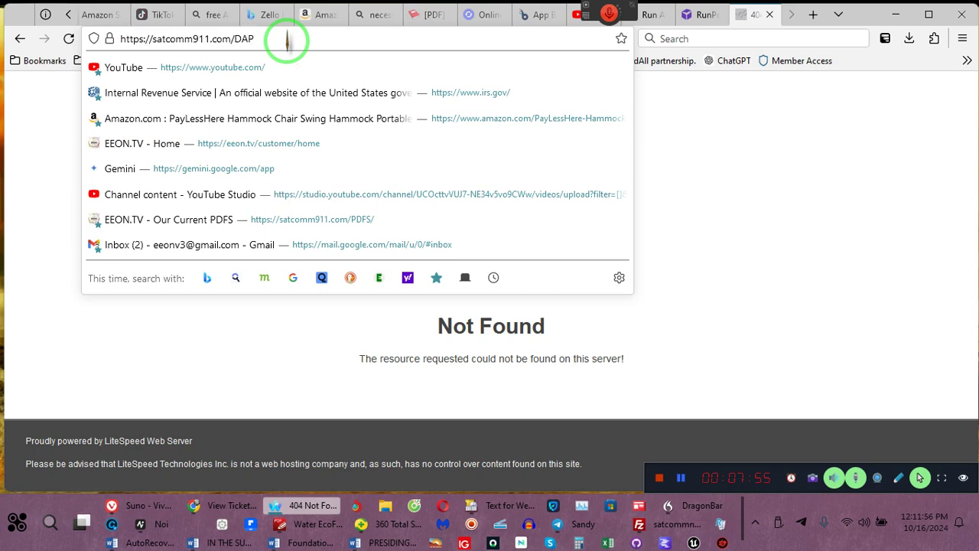
{"action": "key", "text": "BackSpace"}
{"action": "key", "text": "BackSpace"}
{"action": "key", "text": "BackSpace"}
{"action": "key", "text": "Return"}
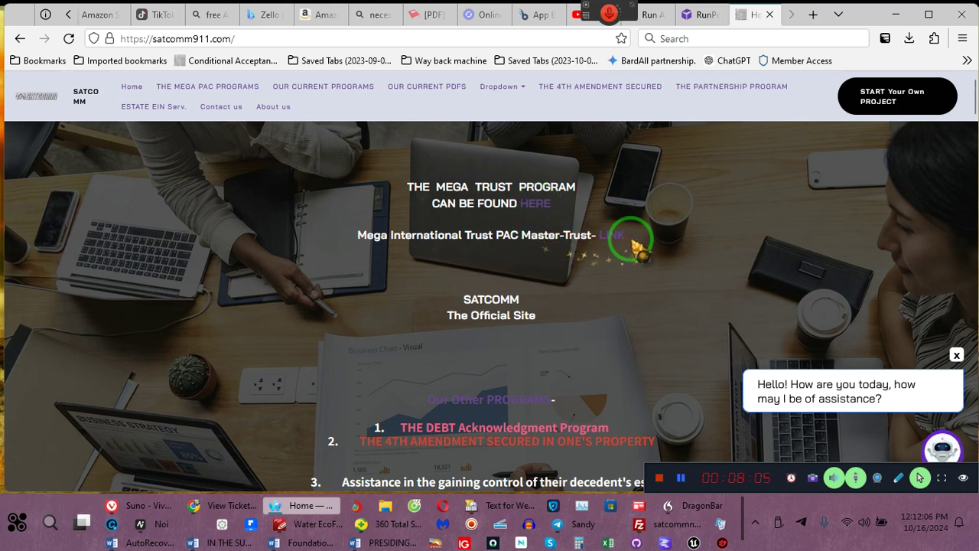
- Visit THE DEBT Acknowledgment Program page and return to the satcomm911.com home page
{"action": "scroll", "coordinate": [575, 357], "scroll_direction": "down", "scroll_amount": 3}
{"action": "scroll", "coordinate": [570, 354], "scroll_direction": "down", "scroll_amount": 1}
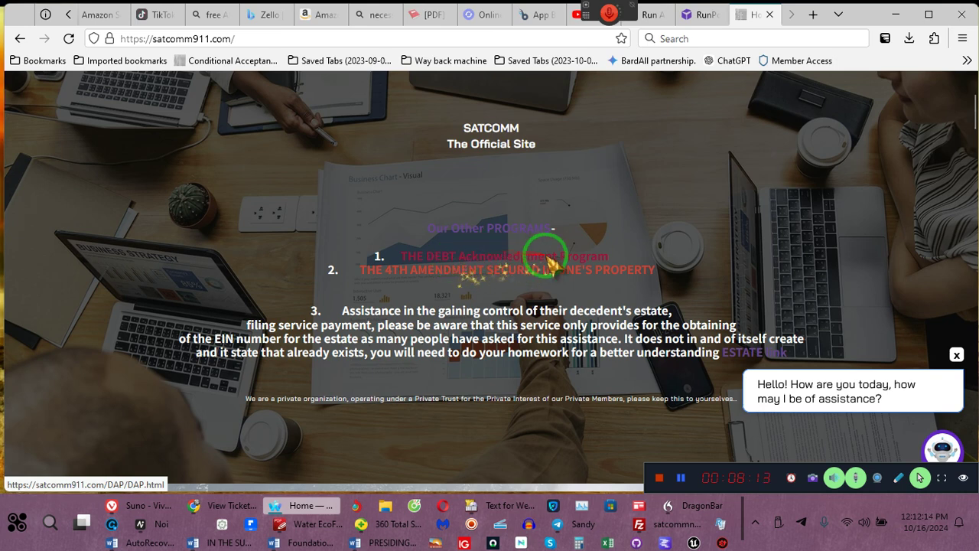
{"action": "left_click", "coordinate": [546, 259]}
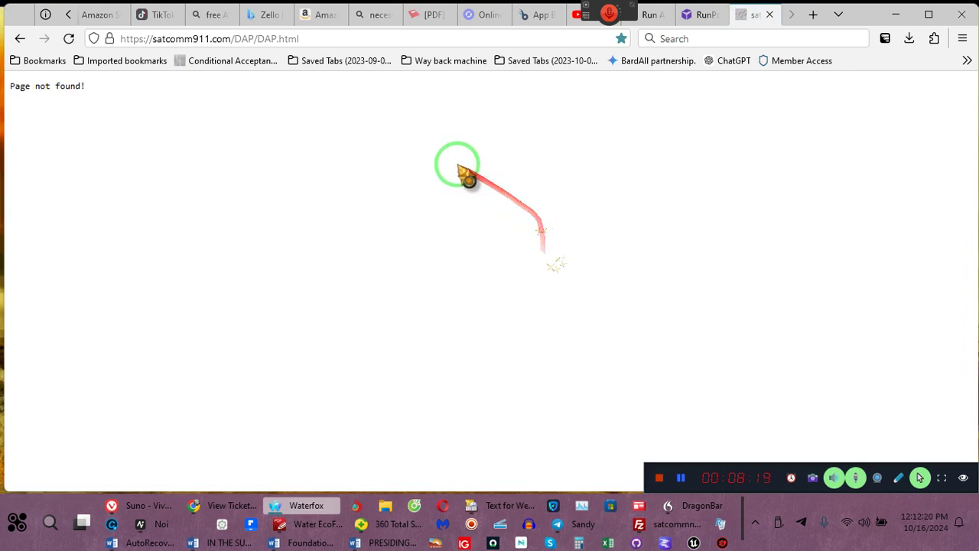
{"action": "left_click", "coordinate": [21, 37]}
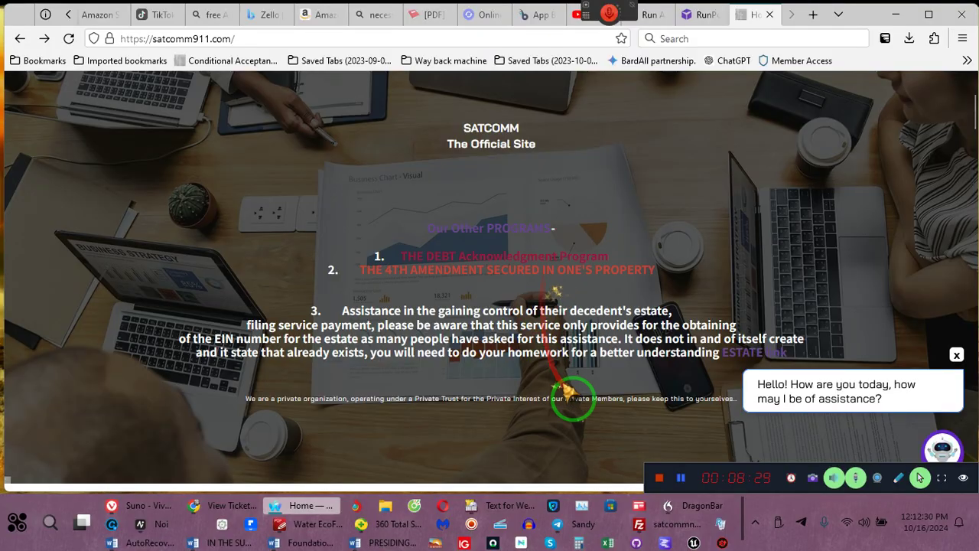
- Open the TERMS AND CONDITIONS APPLY link in the site footer
{"action": "scroll", "coordinate": [574, 394], "scroll_direction": "down", "scroll_amount": 5}
{"action": "scroll", "coordinate": [575, 397], "scroll_direction": "down", "scroll_amount": 5}
{"action": "scroll", "coordinate": [580, 405], "scroll_direction": "down", "scroll_amount": 5}
{"action": "scroll", "coordinate": [575, 404], "scroll_direction": "down", "scroll_amount": 5}
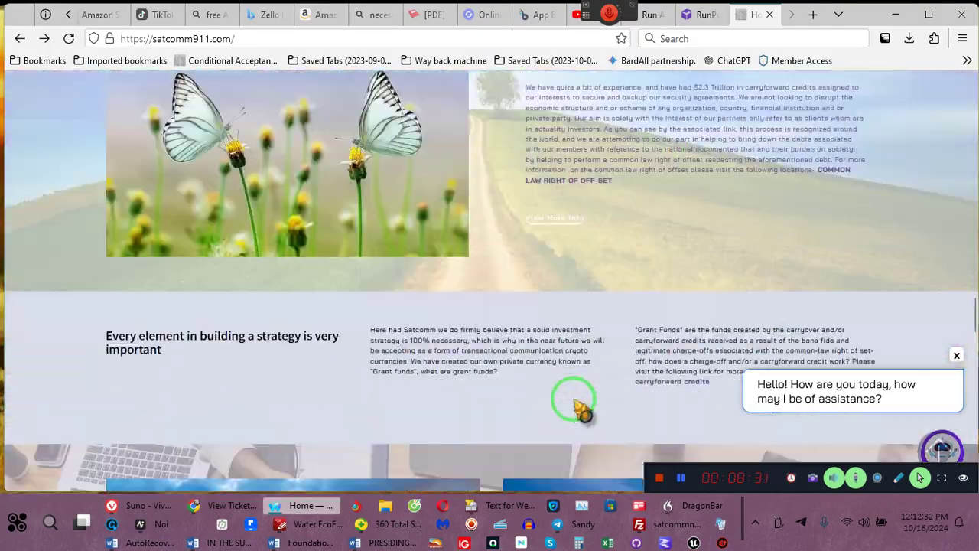
{"action": "scroll", "coordinate": [575, 404], "scroll_direction": "down", "scroll_amount": 5}
{"action": "scroll", "coordinate": [575, 404], "scroll_direction": "down", "scroll_amount": 5}
{"action": "scroll", "coordinate": [575, 404], "scroll_direction": "down", "scroll_amount": 2}
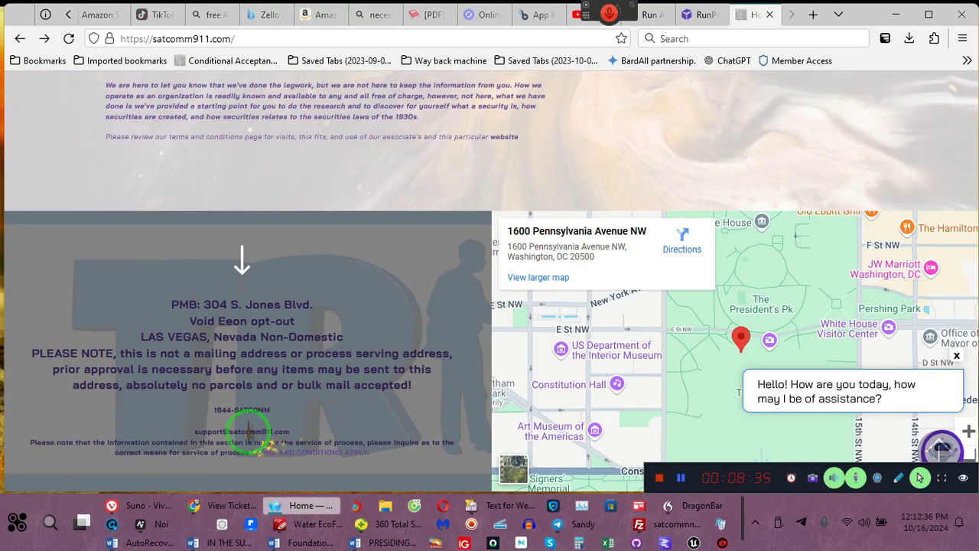
{"action": "left_click", "coordinate": [324, 451]}
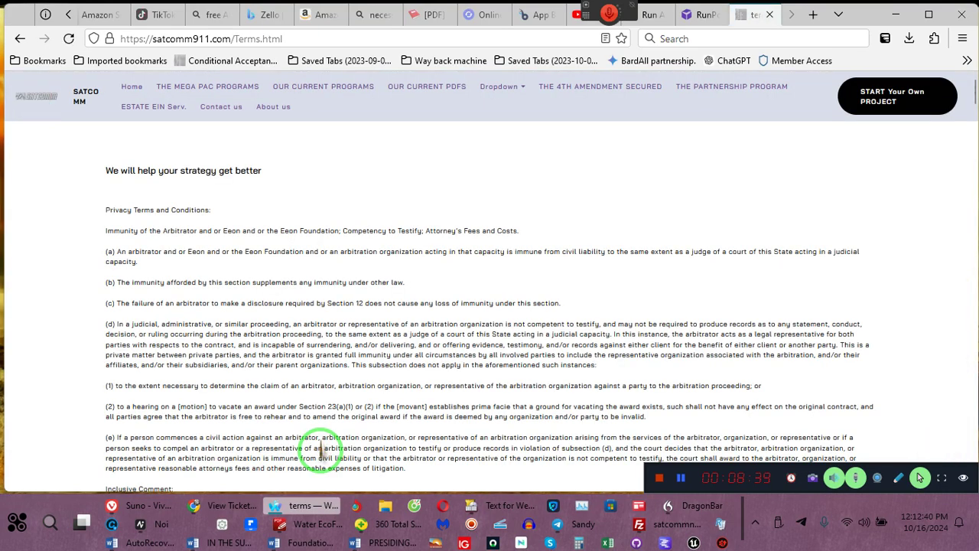
- Leave the satcomm911 Terms page and switch to the window showing the 'Transfer of .tv site' ticket
{"action": "left_click", "coordinate": [277, 45]}
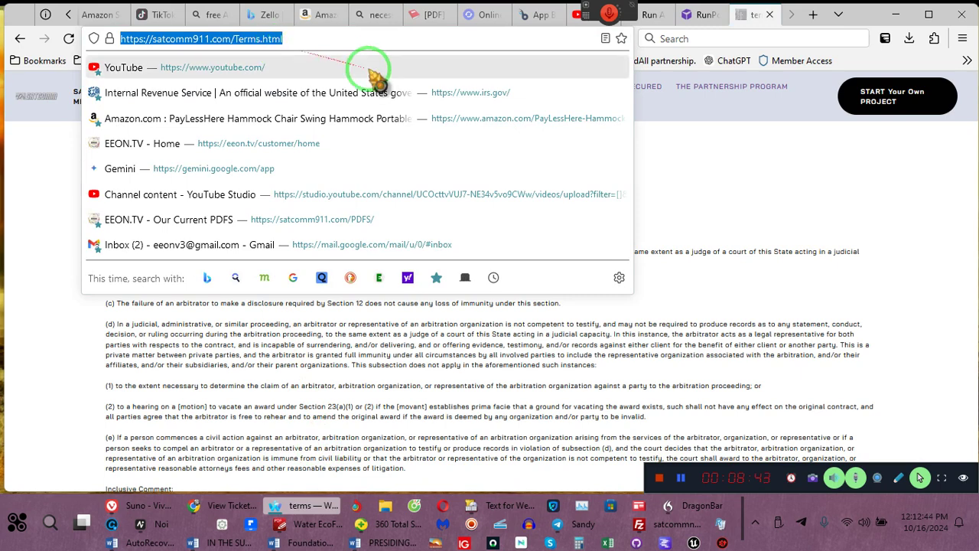
{"action": "left_click", "coordinate": [710, 257]}
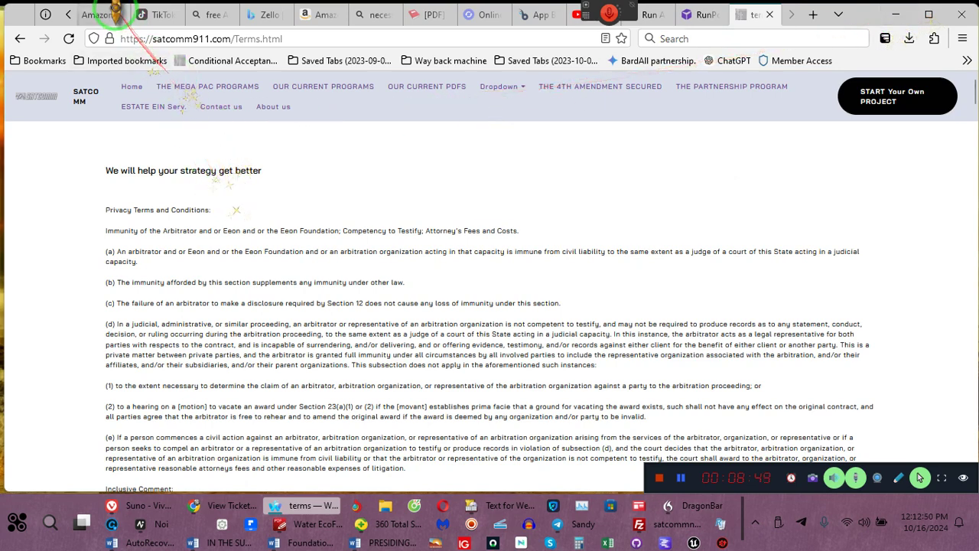
{"action": "scroll", "coordinate": [114, 11], "scroll_direction": "up", "scroll_amount": 3}
{"action": "mouse_move", "coordinate": [107, 14]}
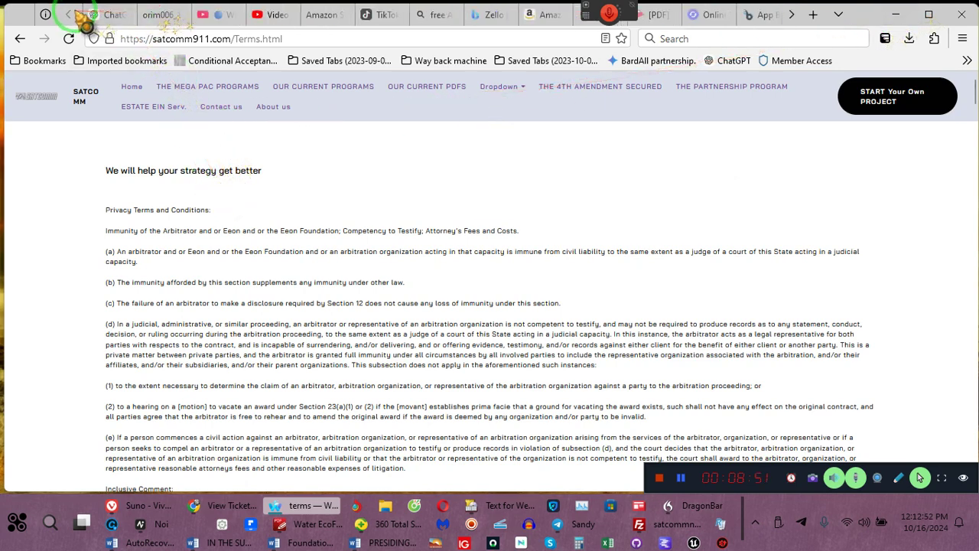
{"action": "scroll", "coordinate": [85, 15], "scroll_direction": "up", "scroll_amount": 1}
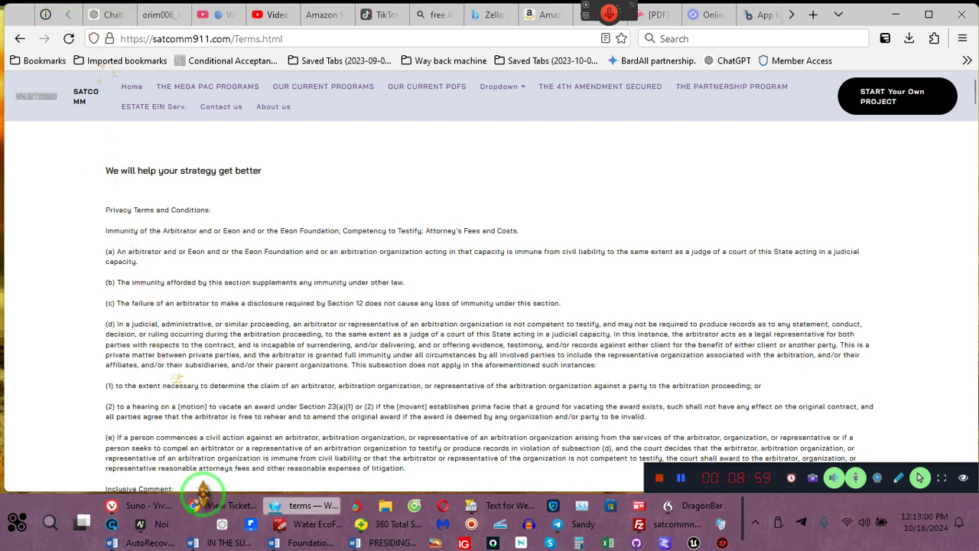
{"action": "left_click", "coordinate": [216, 510]}
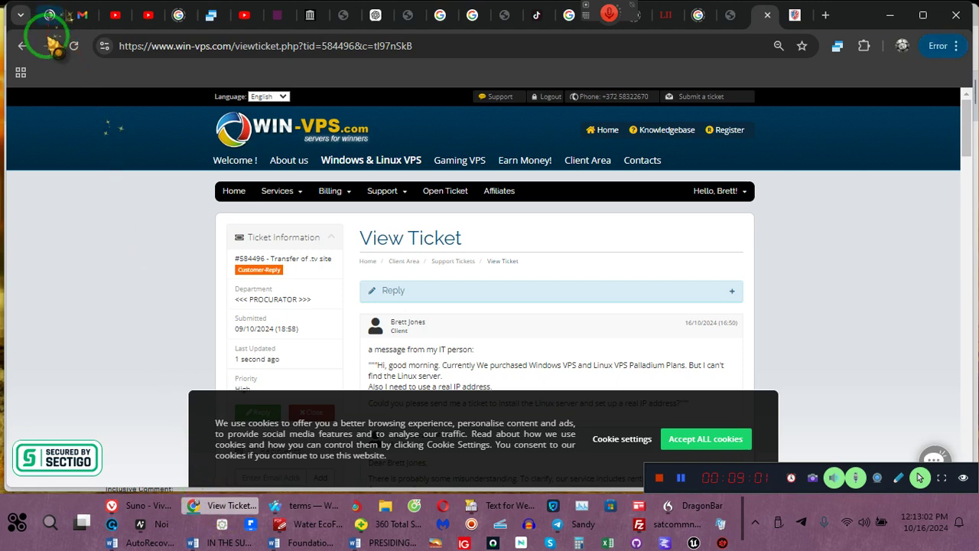
- Sign in to EEON.TV with the saved Chrome login and the Windows PIN
{"action": "left_click", "coordinate": [50, 15]}
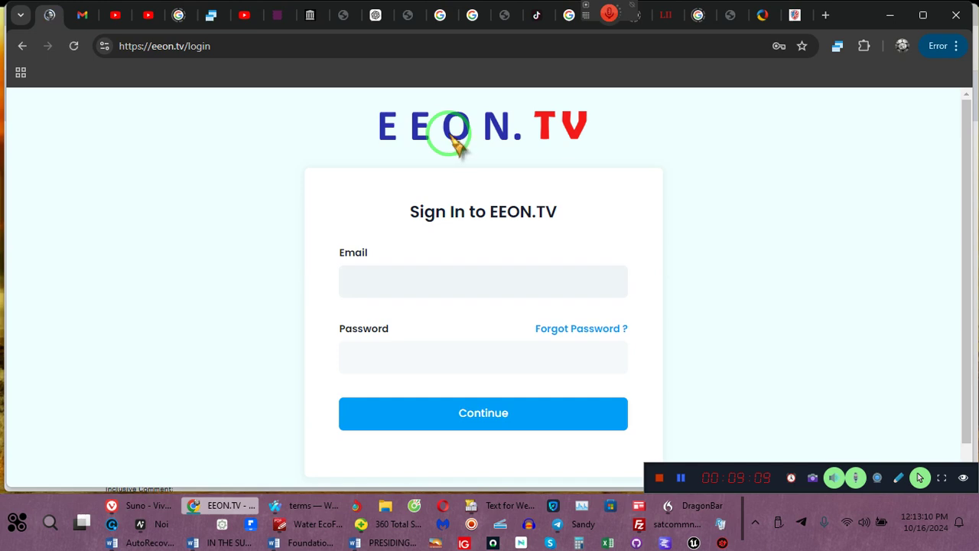
{"action": "left_click", "coordinate": [471, 280]}
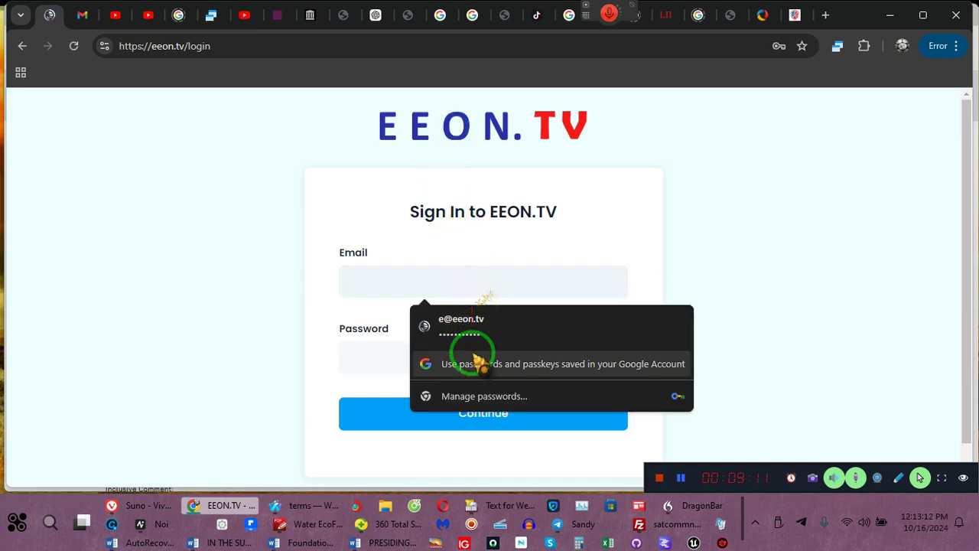
{"action": "left_click", "coordinate": [473, 327]}
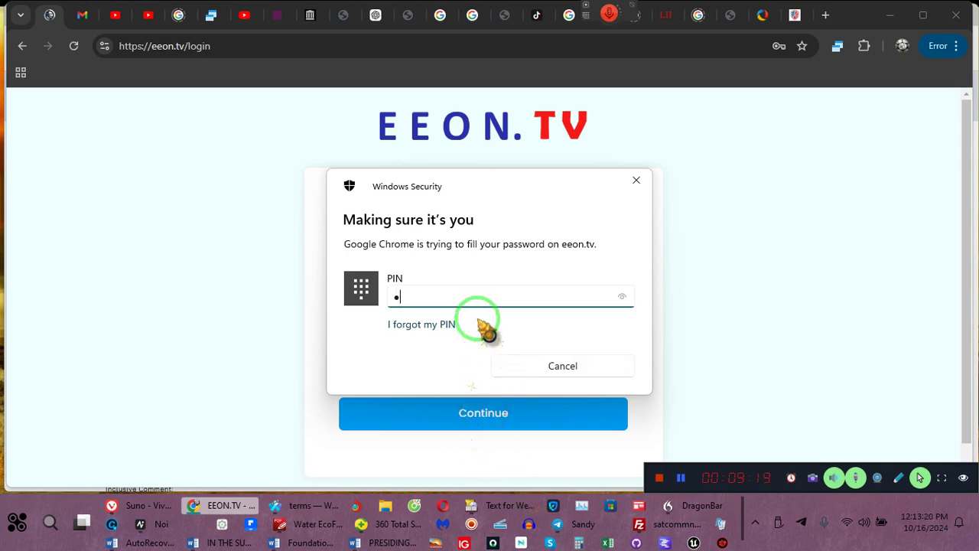
{"action": "type", "text": "1"}
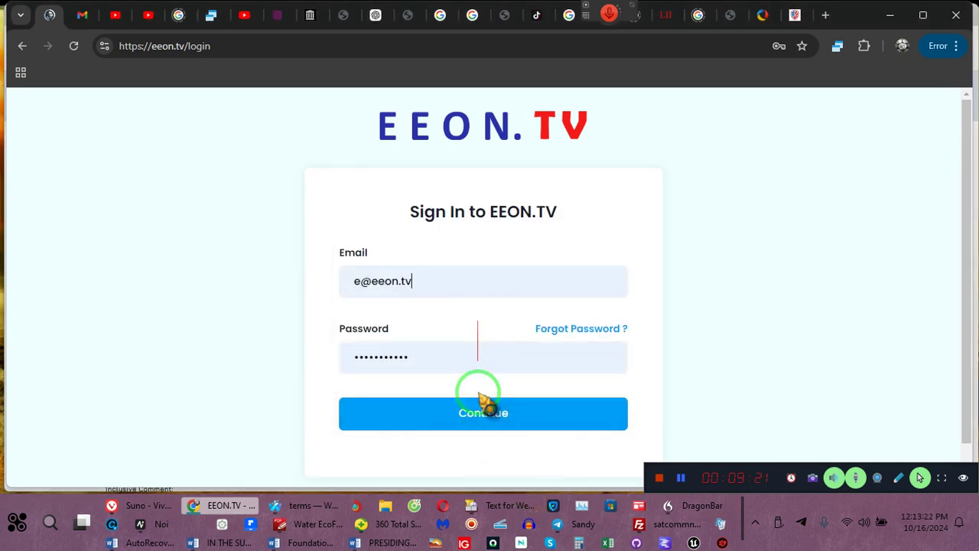
{"action": "left_click", "coordinate": [482, 412]}
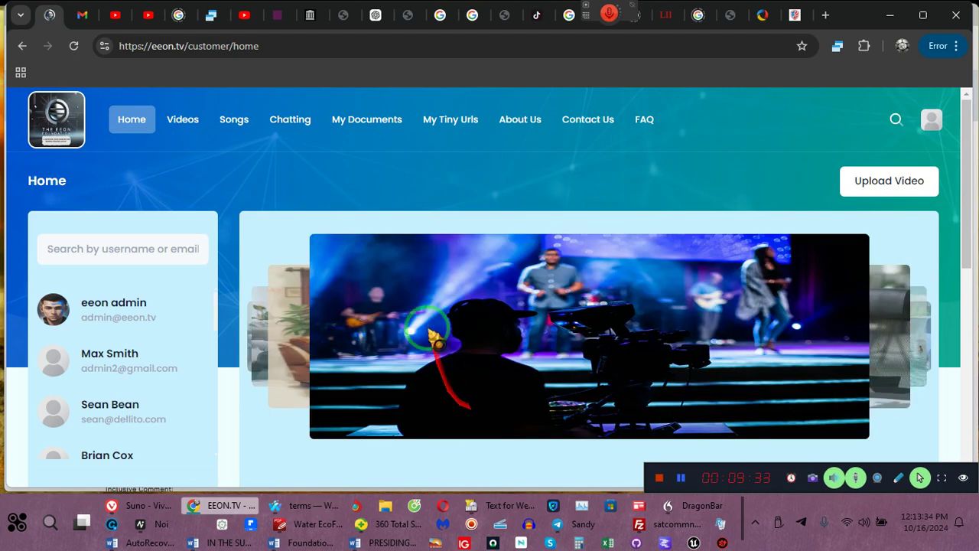
{"action": "left_click", "coordinate": [448, 113]}
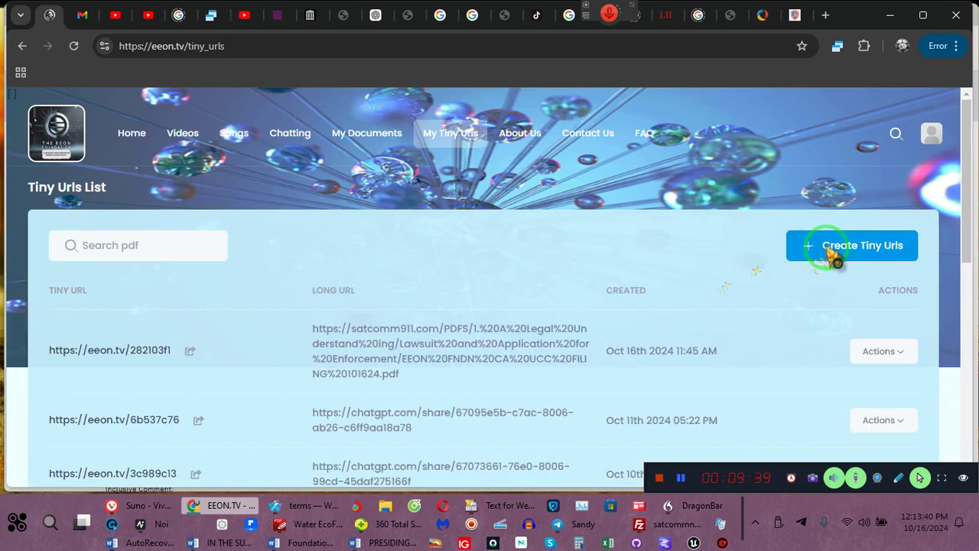
{"action": "left_click", "coordinate": [838, 252]}
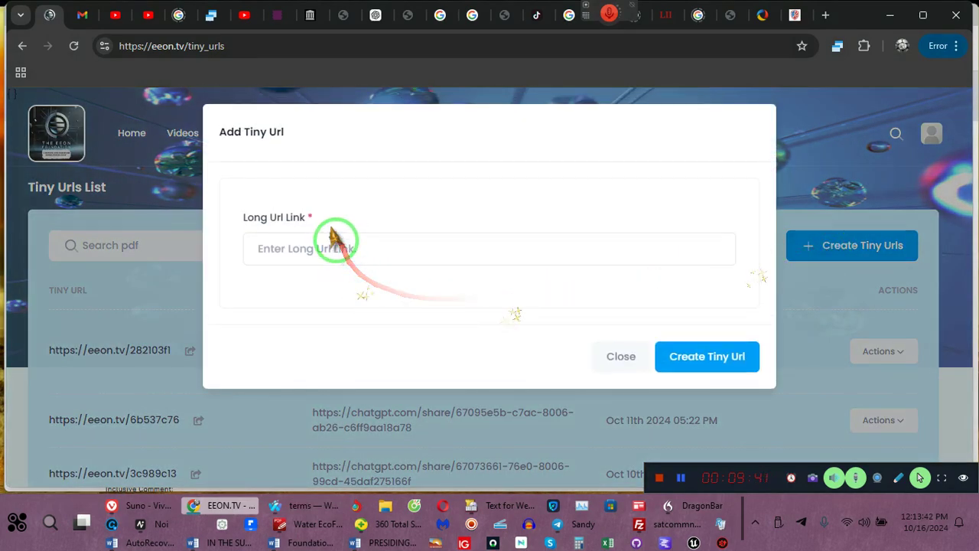
{"action": "left_click", "coordinate": [332, 248]}
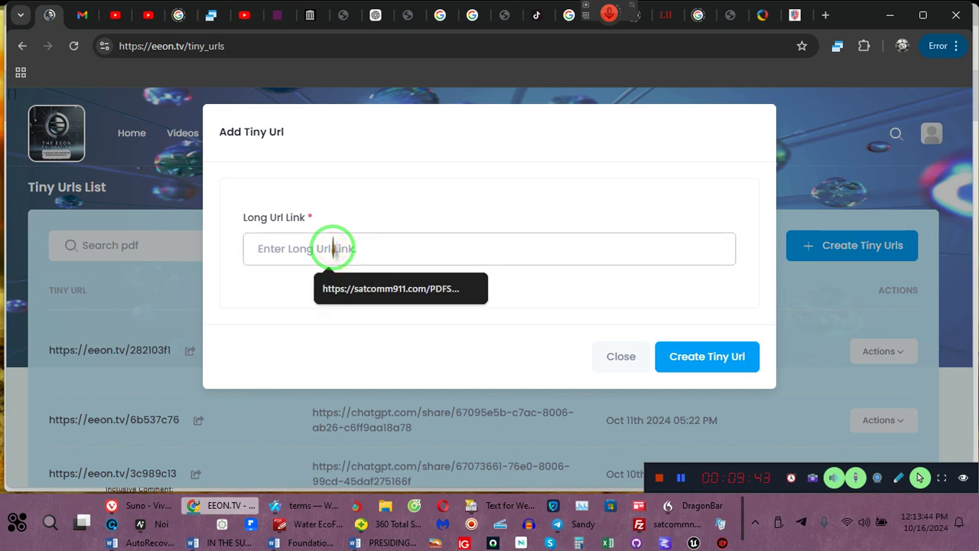
{"action": "type", "text": "https://satcomm911.com/Terms.html"}
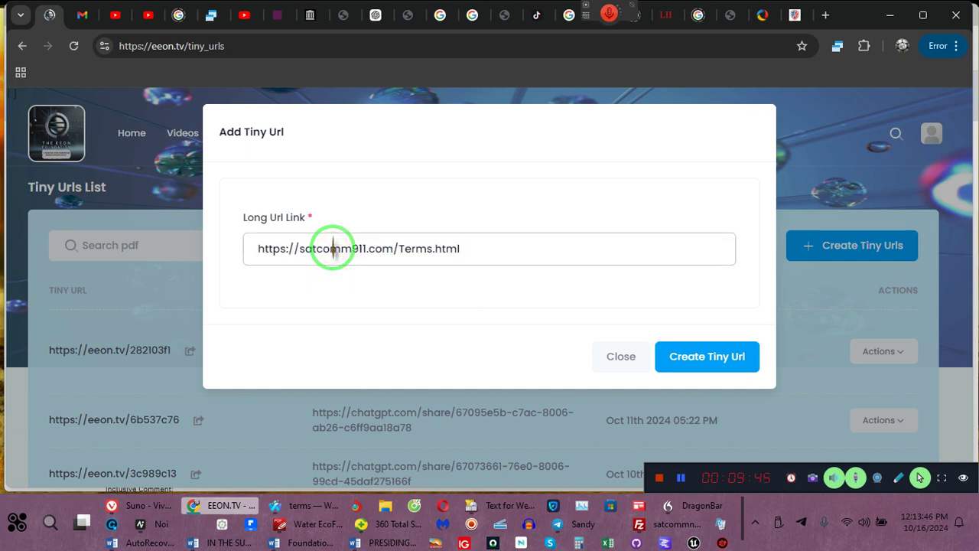
{"action": "left_click", "coordinate": [717, 363]}
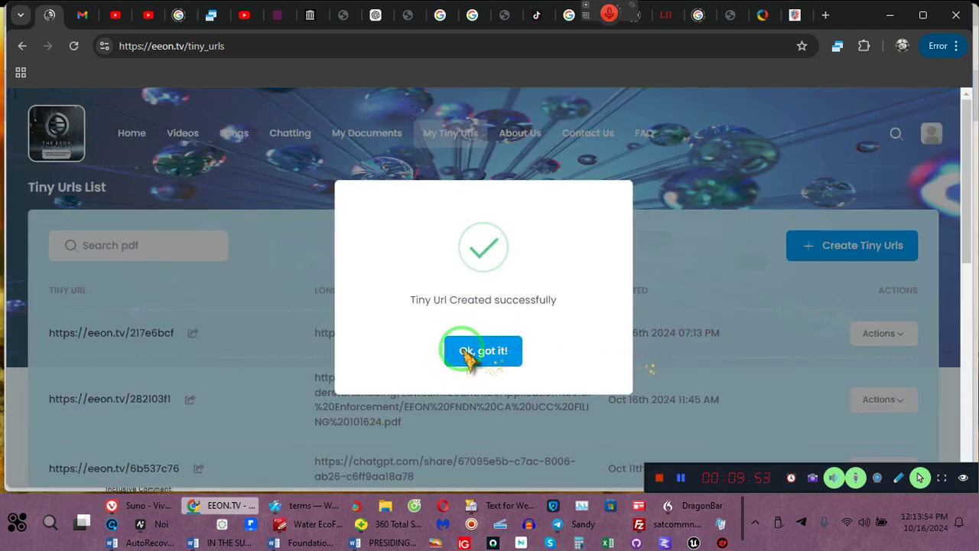
- Dismiss the success message and return to YouTube Studio's upload-default description
{"action": "left_click", "coordinate": [463, 352]}
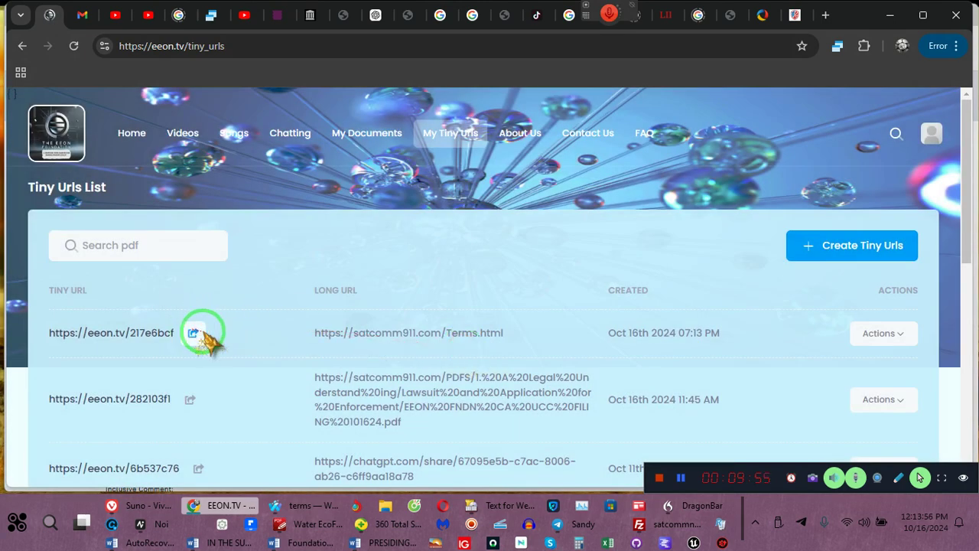
{"action": "left_click", "coordinate": [300, 511]}
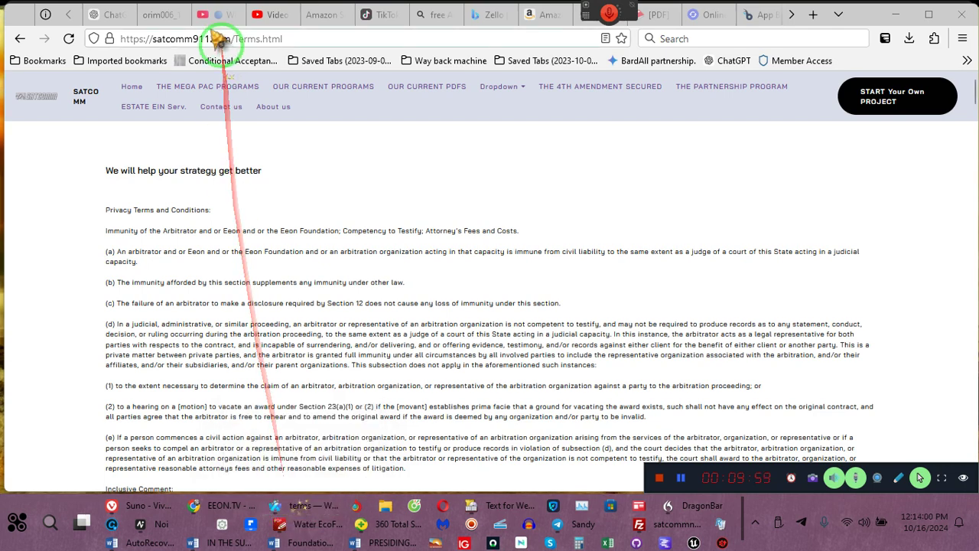
{"action": "left_click", "coordinate": [275, 38]}
- Put the satcomm911 Terms page address at the end of the upload-default description
{"action": "left_click", "coordinate": [269, 15]}
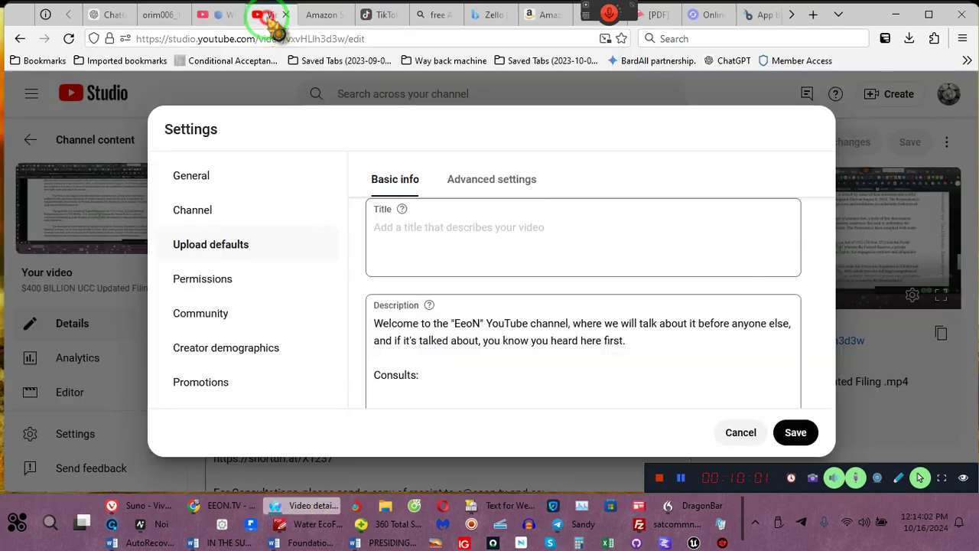
{"action": "left_click", "coordinate": [385, 396]}
{"action": "key", "text": "ctrl+shift+End"}
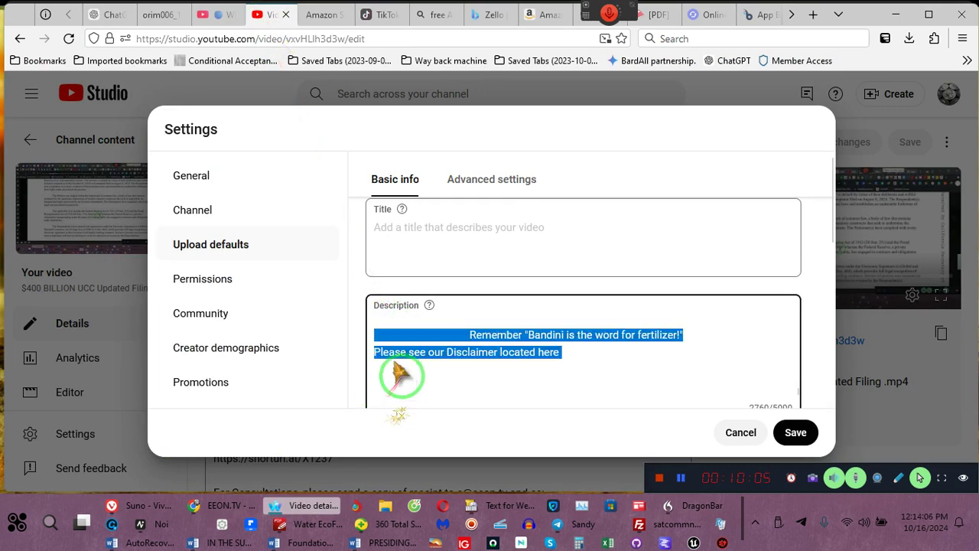
{"action": "left_click", "coordinate": [403, 377]}
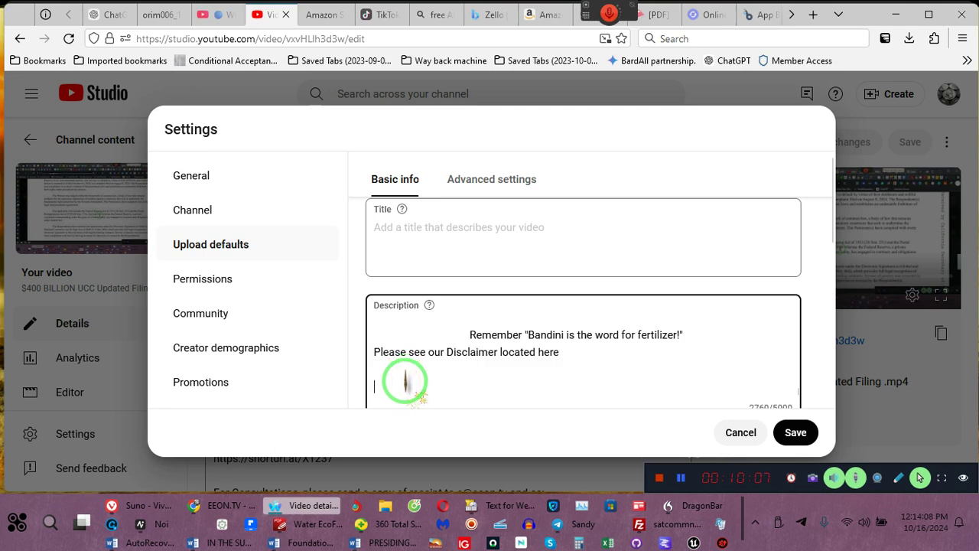
{"action": "key", "text": "ctrl+z"}
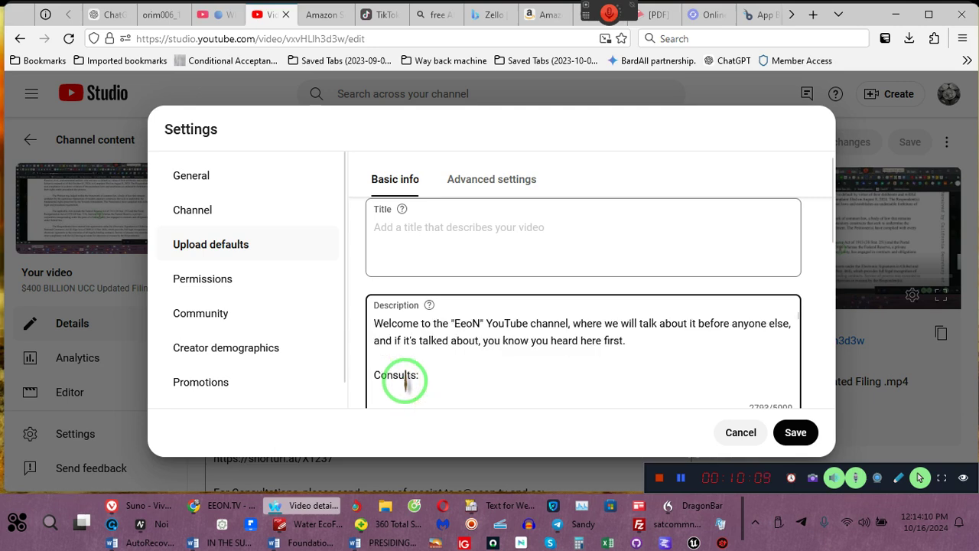
{"action": "scroll", "coordinate": [405, 382], "scroll_direction": "down", "scroll_amount": 3}
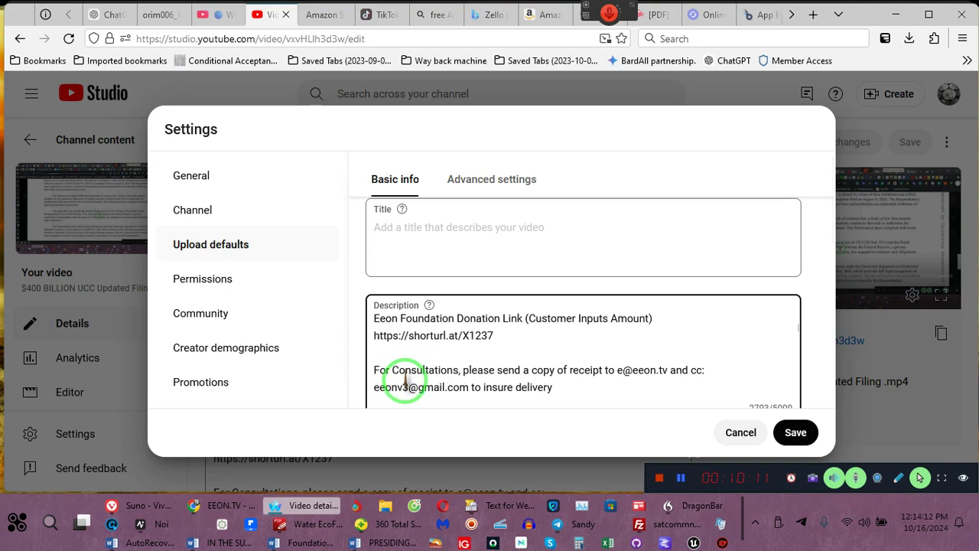
{"action": "scroll", "coordinate": [405, 382], "scroll_direction": "down", "scroll_amount": 5}
{"action": "scroll", "coordinate": [405, 382], "scroll_direction": "down", "scroll_amount": 5}
{"action": "scroll", "coordinate": [404, 382], "scroll_direction": "down", "scroll_amount": 5}
{"action": "scroll", "coordinate": [409, 386], "scroll_direction": "down", "scroll_amount": 2}
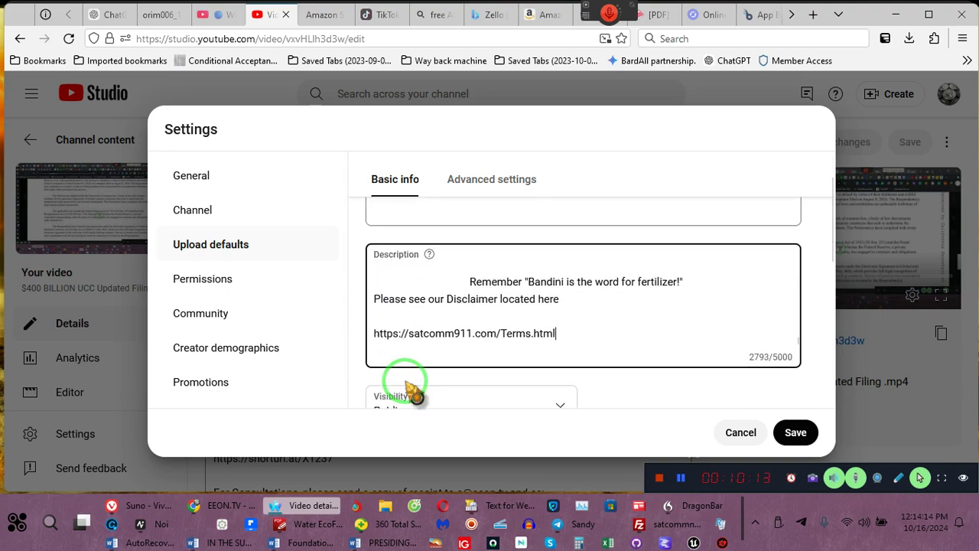
{"action": "key", "text": "Return"}
{"action": "key", "text": "Return"}
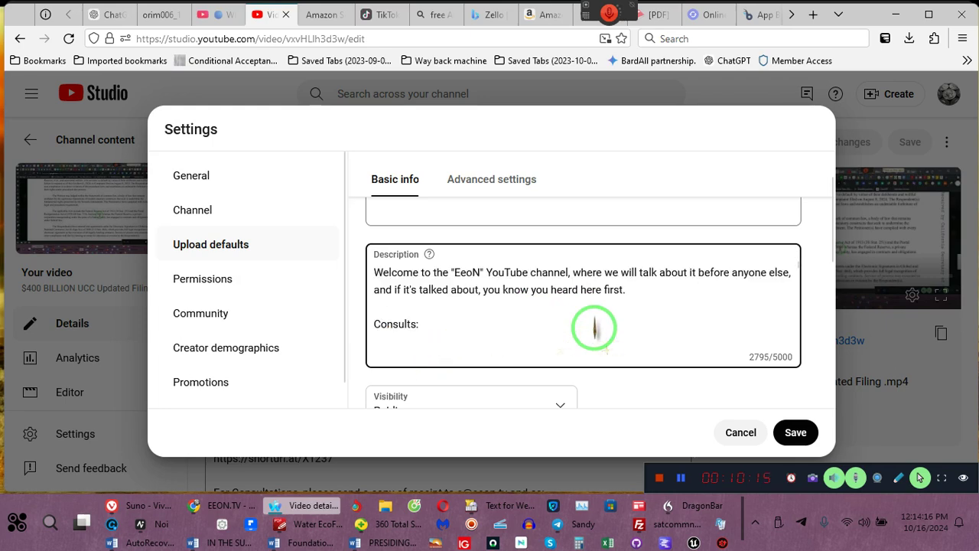
- Add an 'also found here:' line with blank lines after the Terms link
{"action": "scroll", "coordinate": [594, 327], "scroll_direction": "down", "scroll_amount": 5}
{"action": "scroll", "coordinate": [594, 327], "scroll_direction": "down", "scroll_amount": 5}
{"action": "scroll", "coordinate": [594, 329], "scroll_direction": "down", "scroll_amount": 5}
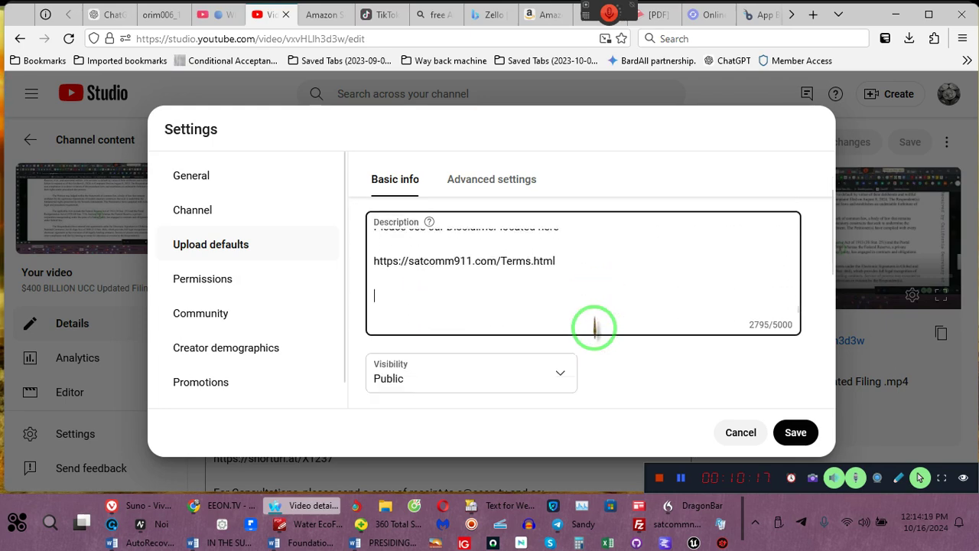
{"action": "scroll", "coordinate": [596, 332], "scroll_direction": "down", "scroll_amount": 5}
{"action": "scroll", "coordinate": [599, 336], "scroll_direction": "up", "scroll_amount": 3}
{"action": "scroll", "coordinate": [600, 336], "scroll_direction": "up", "scroll_amount": 5}
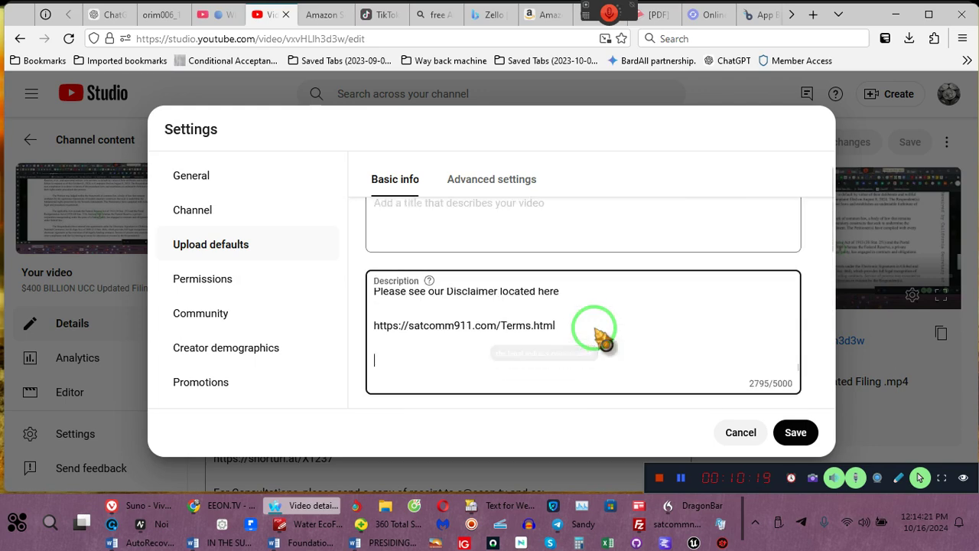
{"action": "scroll", "coordinate": [600, 336], "scroll_direction": "up", "scroll_amount": 3}
{"action": "scroll", "coordinate": [599, 336], "scroll_direction": "up", "scroll_amount": 1}
{"action": "scroll", "coordinate": [599, 336], "scroll_direction": "down", "scroll_amount": 1}
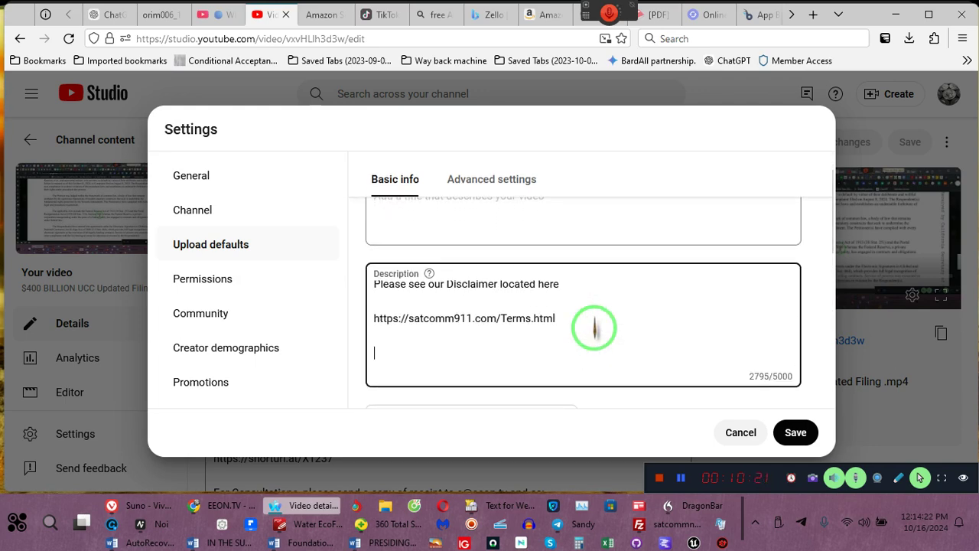
{"action": "key", "text": "ctrl+Home"}
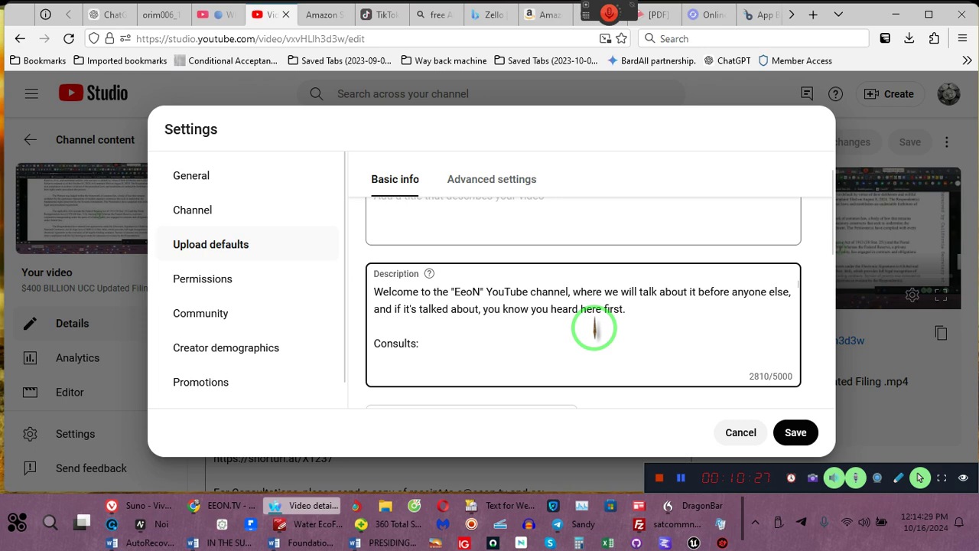
{"action": "scroll", "coordinate": [594, 327], "scroll_direction": "down", "scroll_amount": 1}
{"action": "scroll", "coordinate": [594, 327], "scroll_direction": "down", "scroll_amount": 1}
{"action": "scroll", "coordinate": [595, 327], "scroll_direction": "down", "scroll_amount": 1}
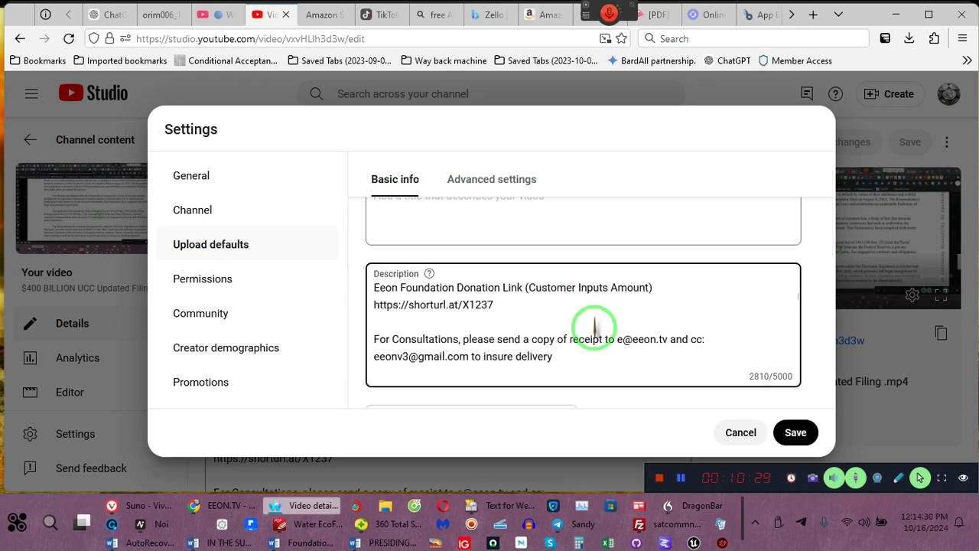
{"action": "scroll", "coordinate": [594, 327], "scroll_direction": "down", "scroll_amount": 2}
{"action": "scroll", "coordinate": [594, 327], "scroll_direction": "down", "scroll_amount": 2}
{"action": "scroll", "coordinate": [594, 327], "scroll_direction": "down", "scroll_amount": 2}
{"action": "scroll", "coordinate": [594, 327], "scroll_direction": "down", "scroll_amount": 2}
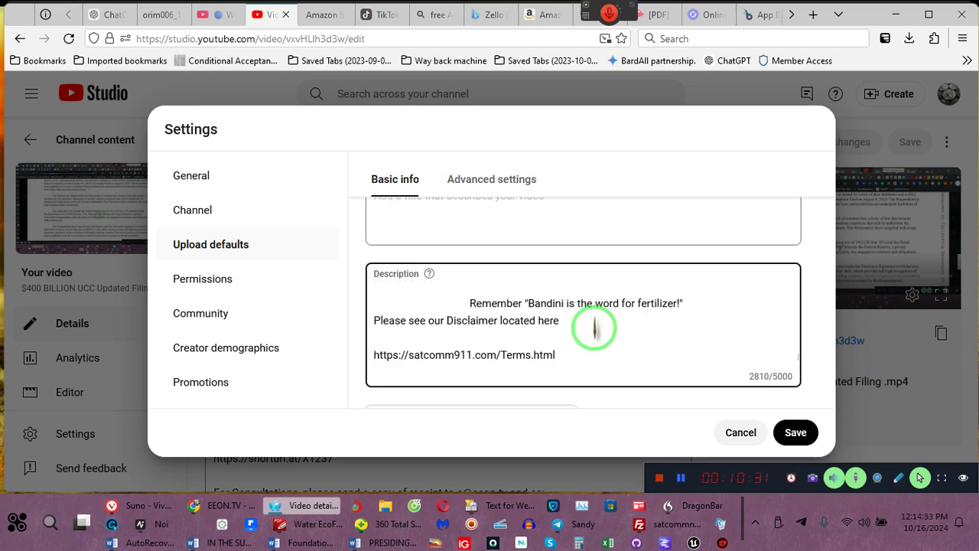
{"action": "scroll", "coordinate": [595, 327], "scroll_direction": "down", "scroll_amount": 1}
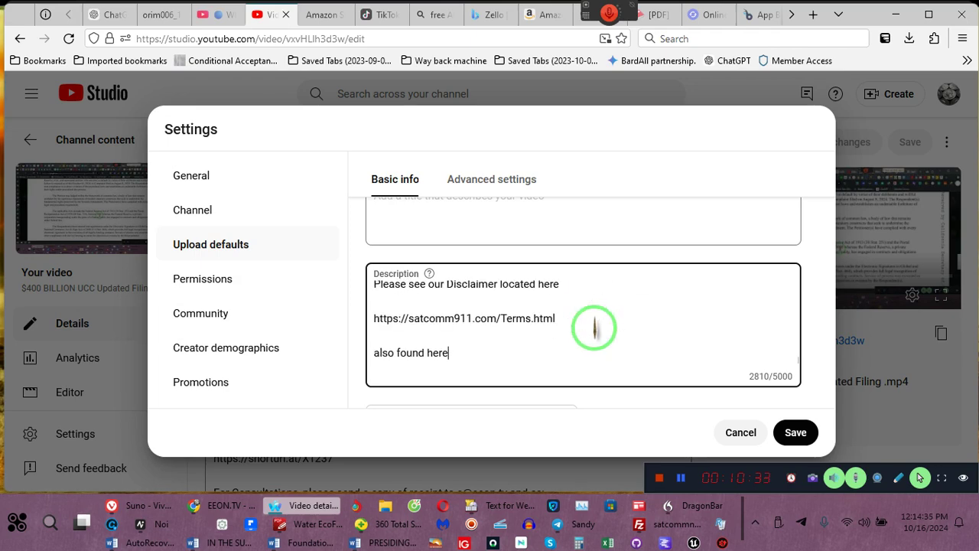
{"action": "key", "text": "Return"}
{"action": "scroll", "coordinate": [594, 328], "scroll_direction": "down", "scroll_amount": 3}
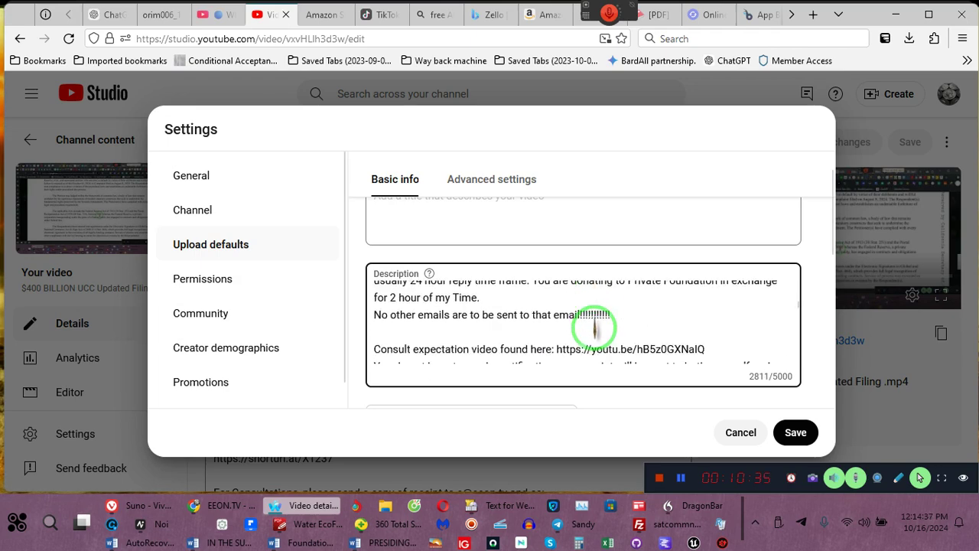
{"action": "scroll", "coordinate": [594, 327], "scroll_direction": "down", "scroll_amount": 3}
{"action": "scroll", "coordinate": [594, 328], "scroll_direction": "down", "scroll_amount": 3}
{"action": "scroll", "coordinate": [594, 328], "scroll_direction": "down", "scroll_amount": 2}
{"action": "scroll", "coordinate": [594, 327], "scroll_direction": "down", "scroll_amount": 1}
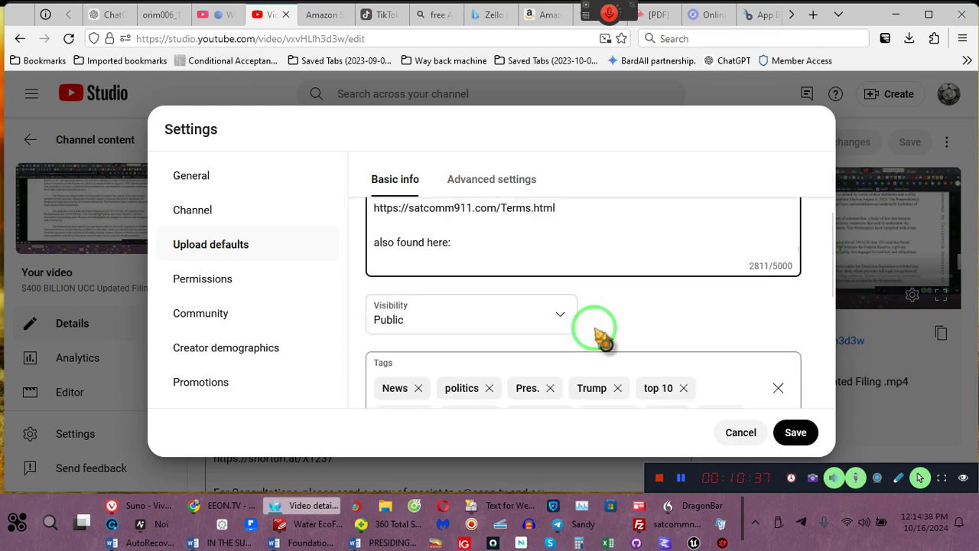
{"action": "key", "text": "Return"}
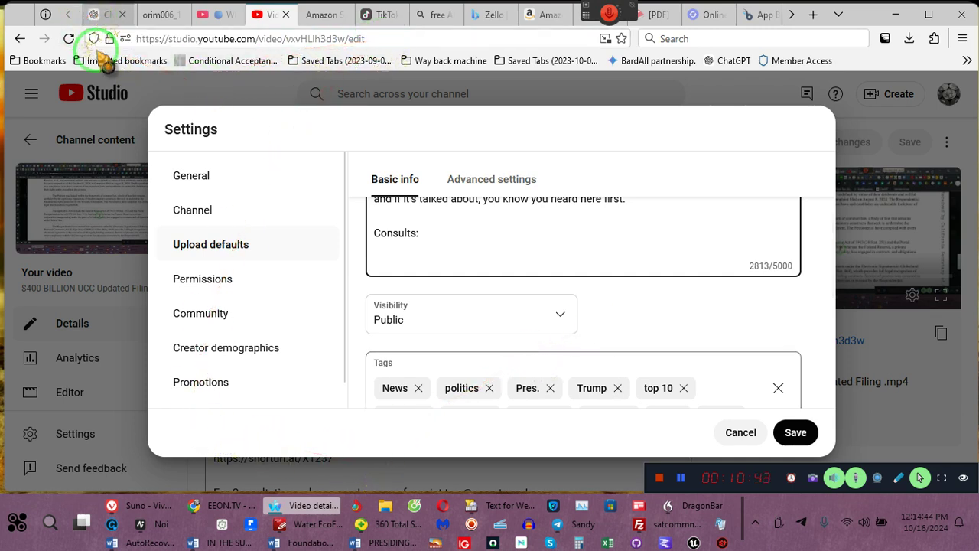
{"action": "left_click", "coordinate": [225, 506]}
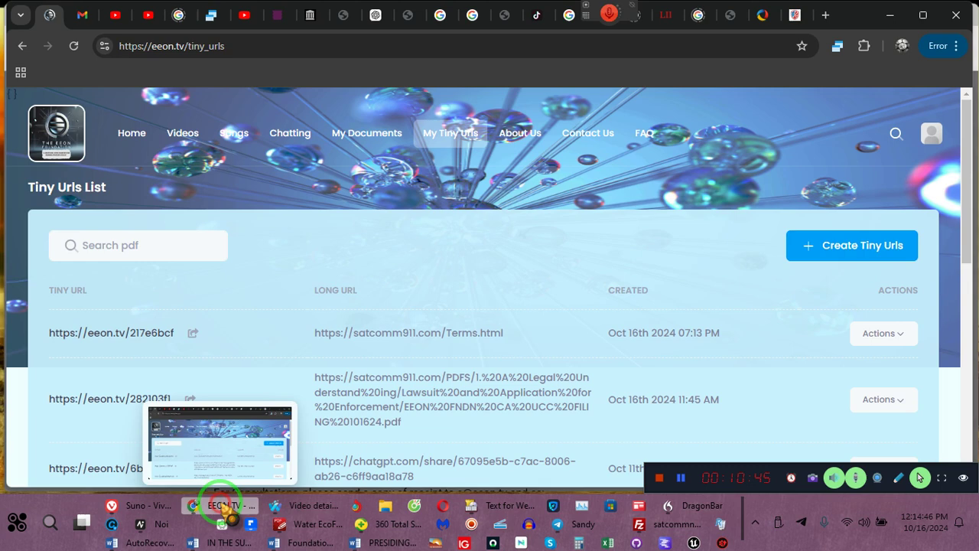
{"action": "left_click", "coordinate": [194, 334]}
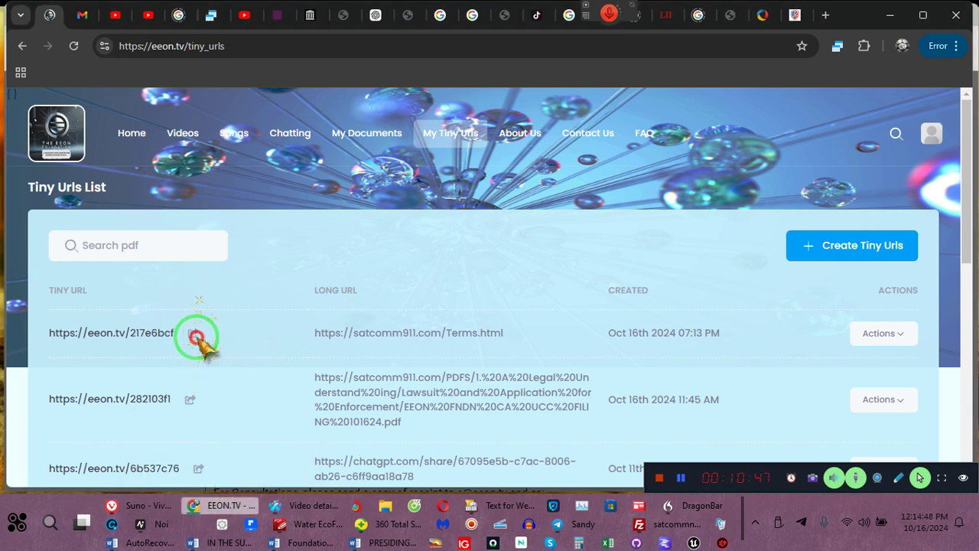
{"action": "left_click", "coordinate": [137, 332]}
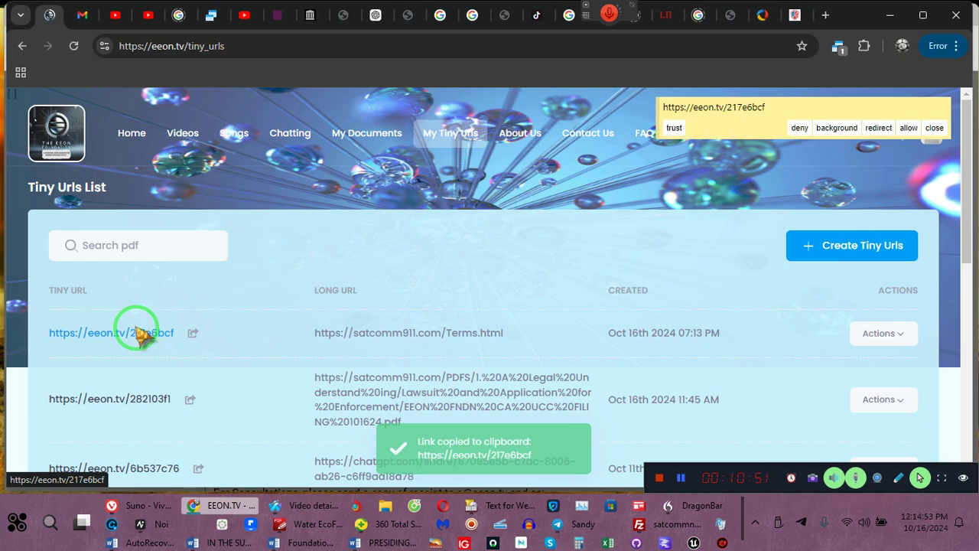
{"action": "left_click", "coordinate": [907, 128]}
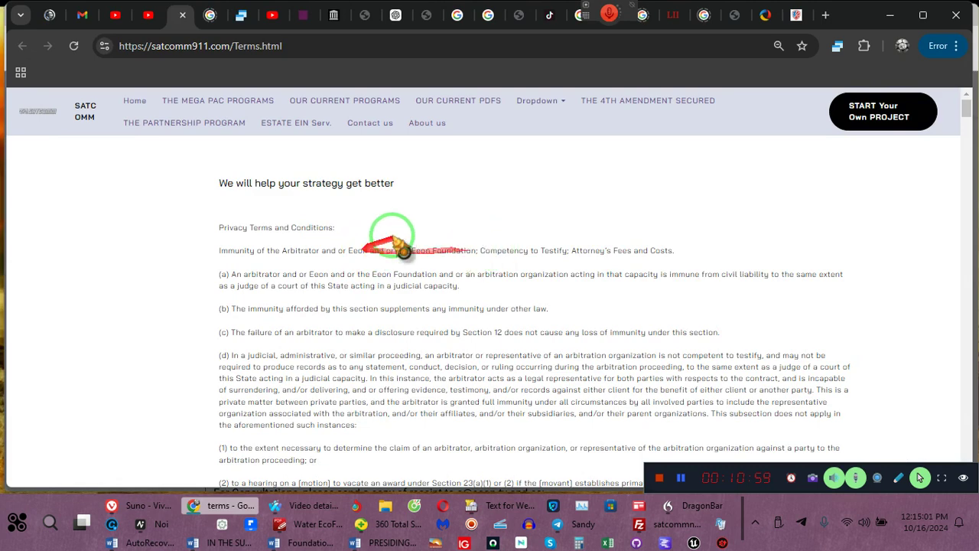
{"action": "left_click", "coordinate": [891, 16]}
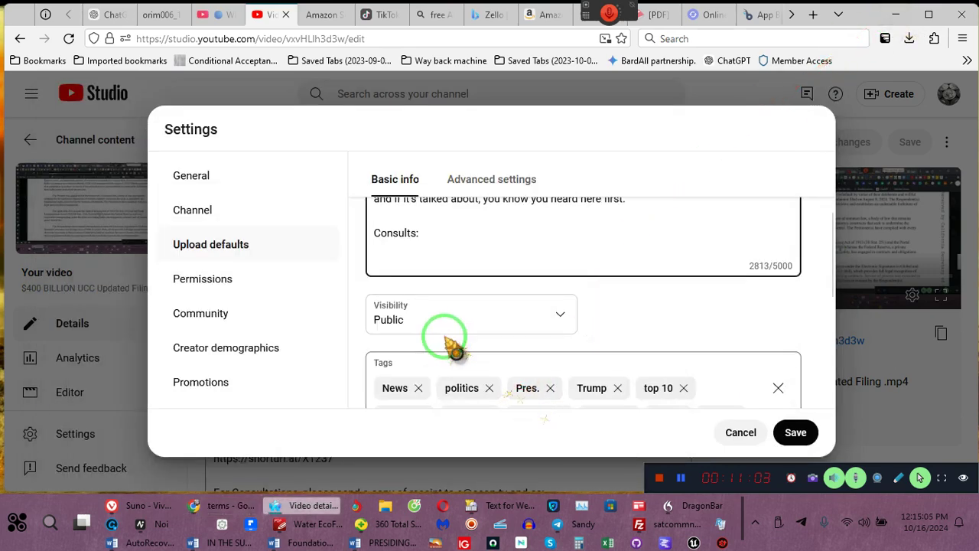
{"action": "left_click", "coordinate": [538, 226]}
{"action": "key", "text": "ctrl+v"}
{"action": "scroll", "coordinate": [538, 226], "scroll_direction": "down", "scroll_amount": 3}
{"action": "scroll", "coordinate": [539, 229], "scroll_direction": "down", "scroll_amount": 5}
{"action": "scroll", "coordinate": [541, 234], "scroll_direction": "down", "scroll_amount": 2}
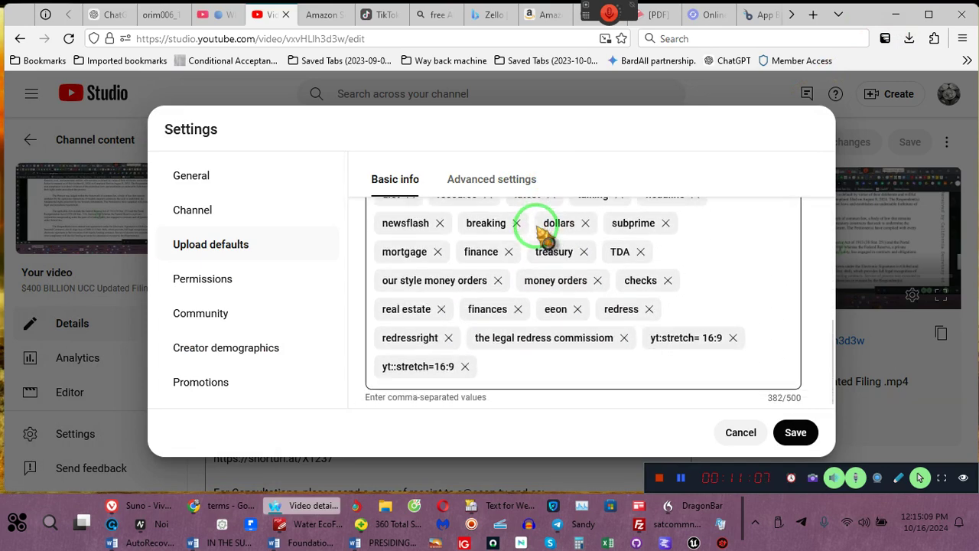
{"action": "scroll", "coordinate": [543, 235], "scroll_direction": "up", "scroll_amount": 5}
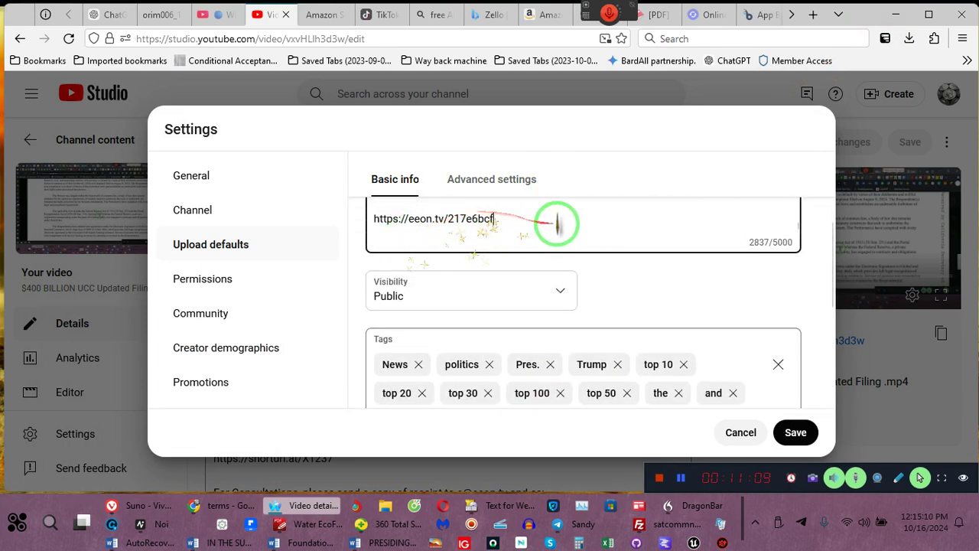
{"action": "left_click", "coordinate": [557, 235]}
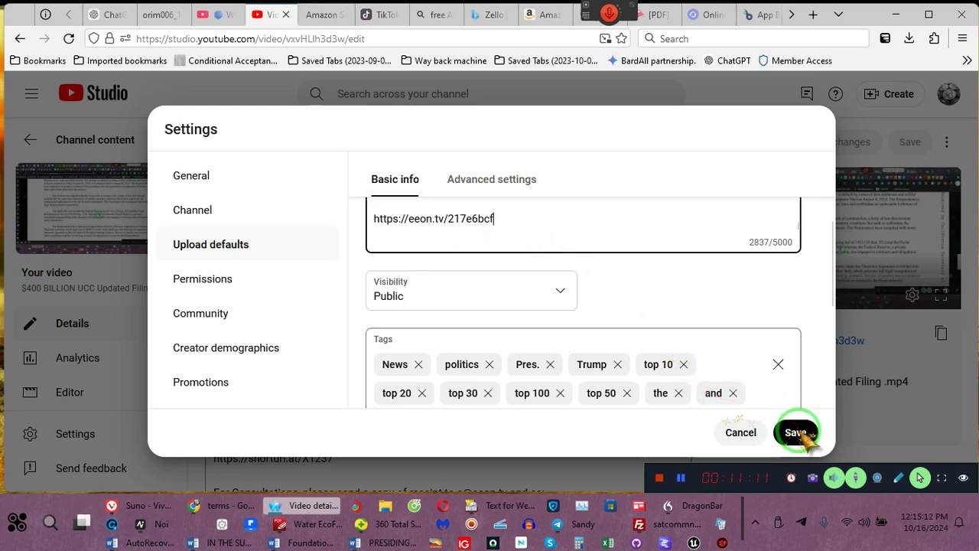
{"action": "left_click", "coordinate": [796, 434]}
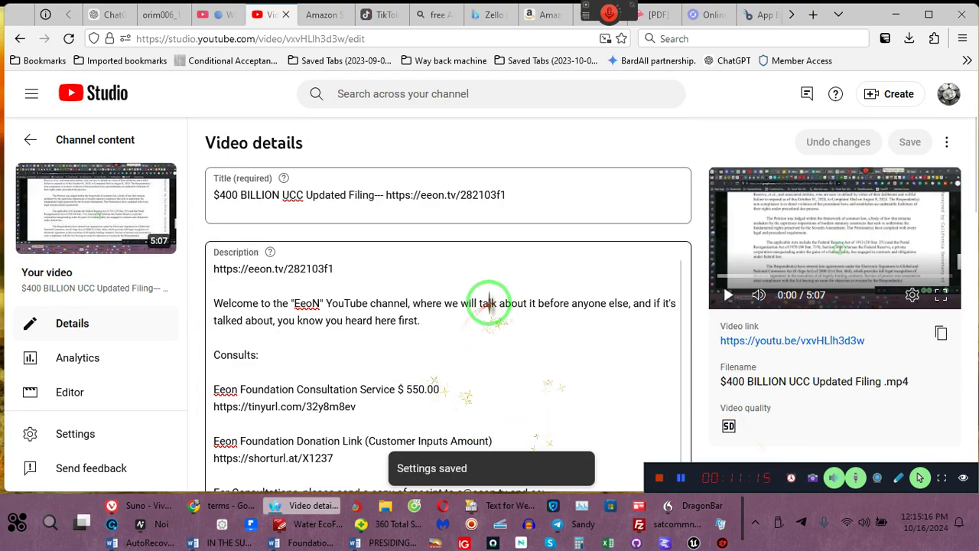
{"action": "scroll", "coordinate": [410, 314], "scroll_direction": "down", "scroll_amount": 5}
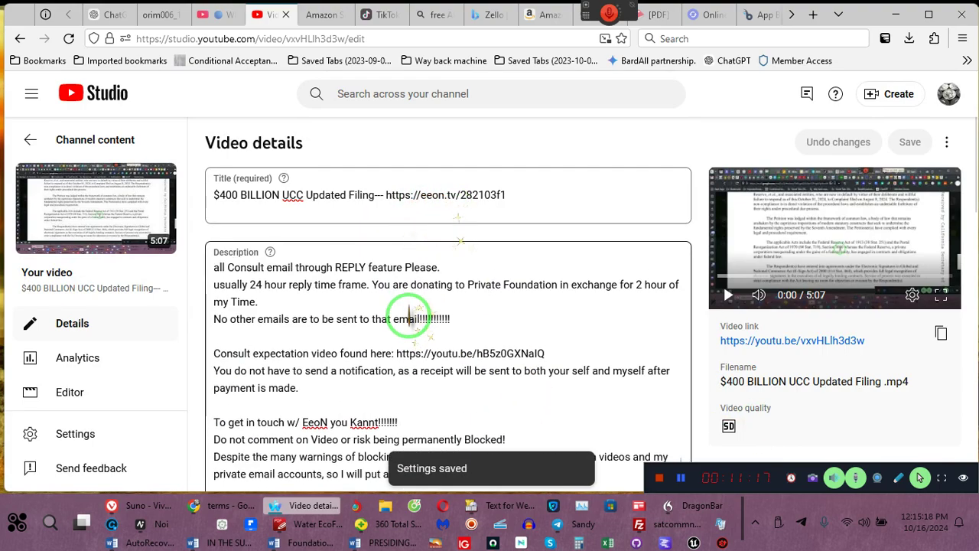
{"action": "scroll", "coordinate": [408, 313], "scroll_direction": "down", "scroll_amount": 5}
{"action": "scroll", "coordinate": [408, 315], "scroll_direction": "down", "scroll_amount": 5}
{"action": "scroll", "coordinate": [409, 317], "scroll_direction": "down", "scroll_amount": 1}
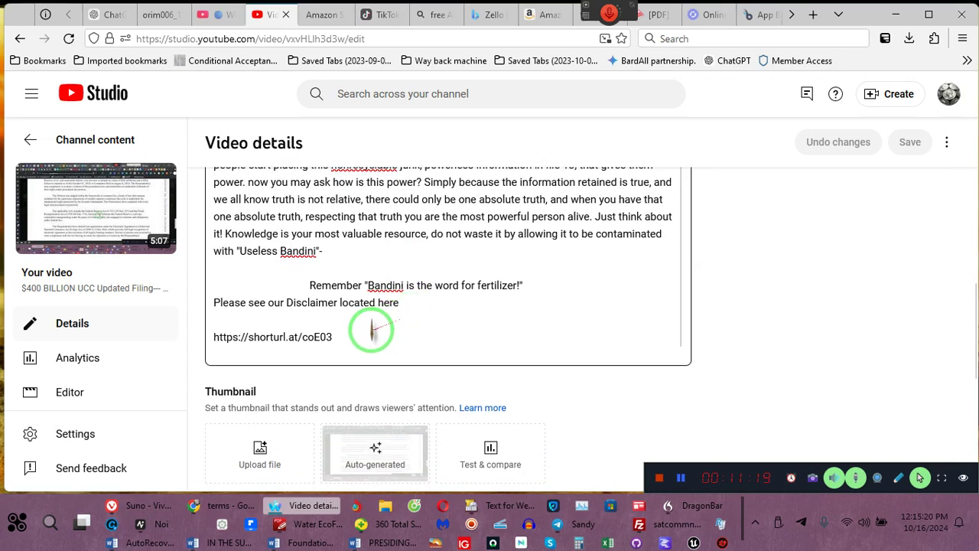
{"action": "left_click_drag", "start_coordinate": [366, 335], "coordinate": [201, 315]}
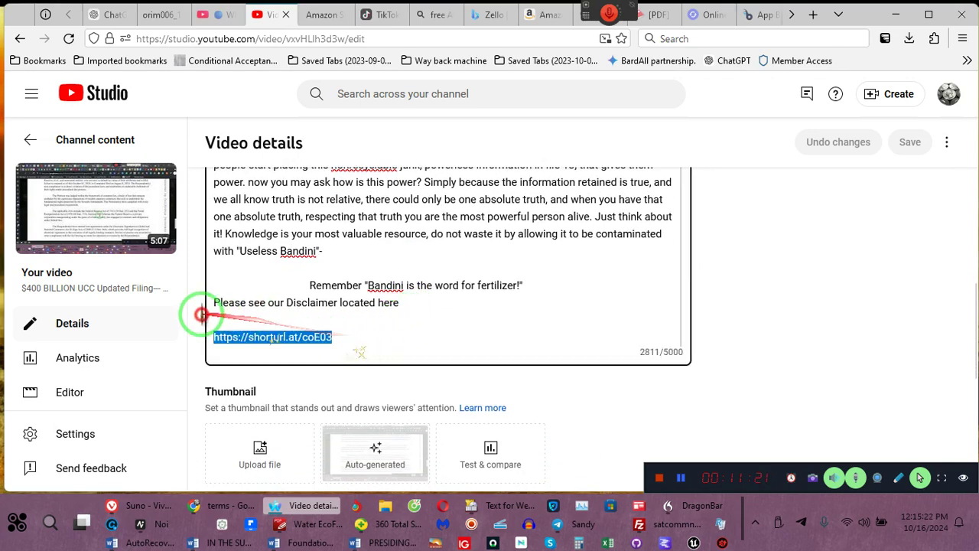
{"action": "key", "text": "ctrl+v"}
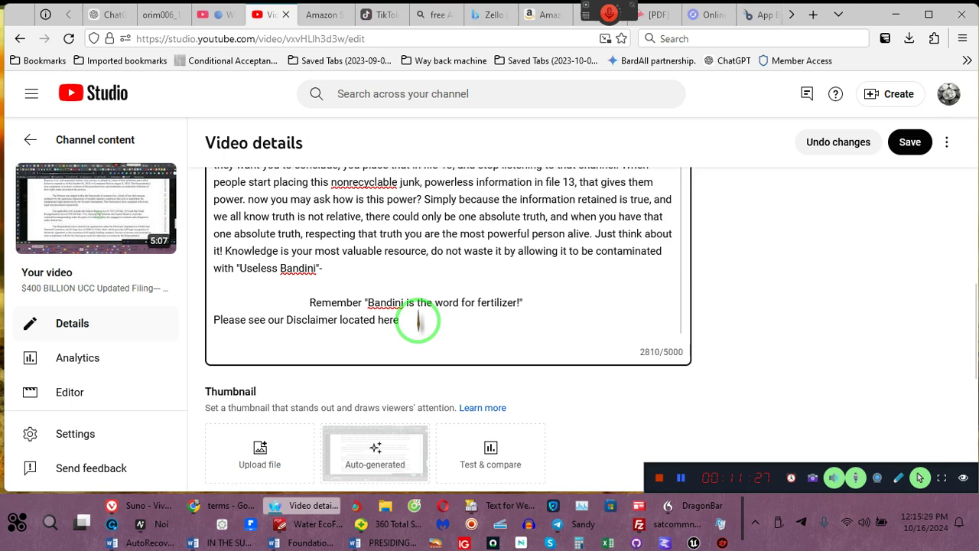
- Save the UCC filing video's changes and bring the satcomm911 Terms page forward
{"action": "left_click", "coordinate": [910, 142]}
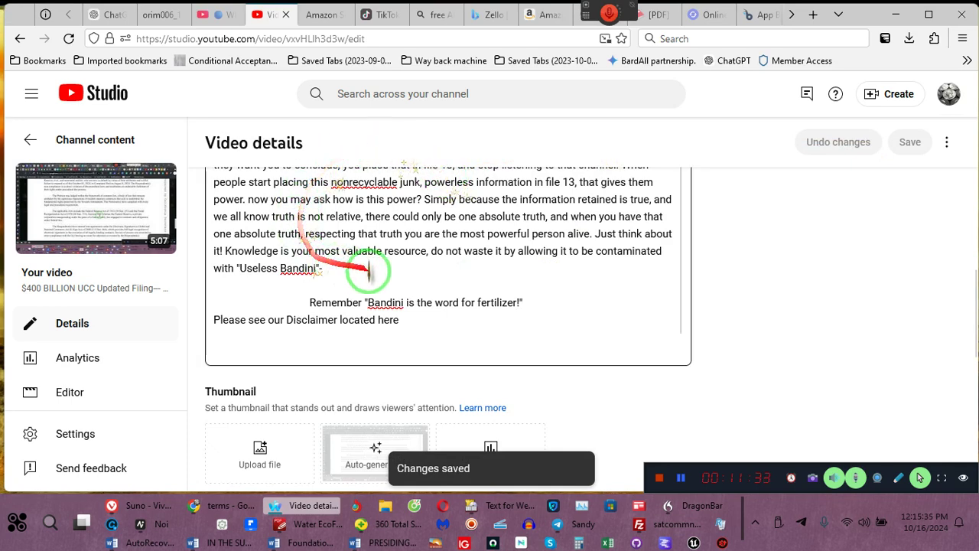
{"action": "scroll", "coordinate": [408, 295], "scroll_direction": "down", "scroll_amount": 1}
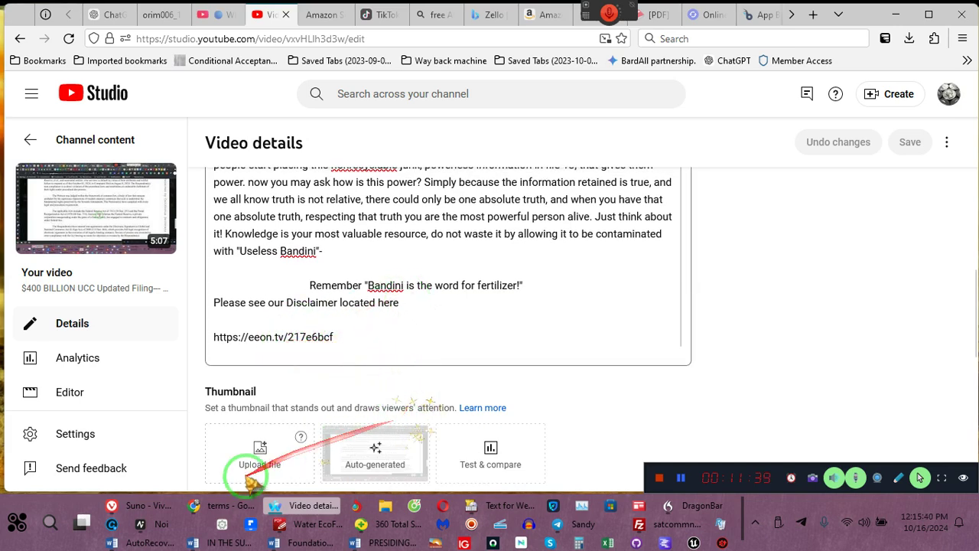
{"action": "left_click", "coordinate": [229, 507]}
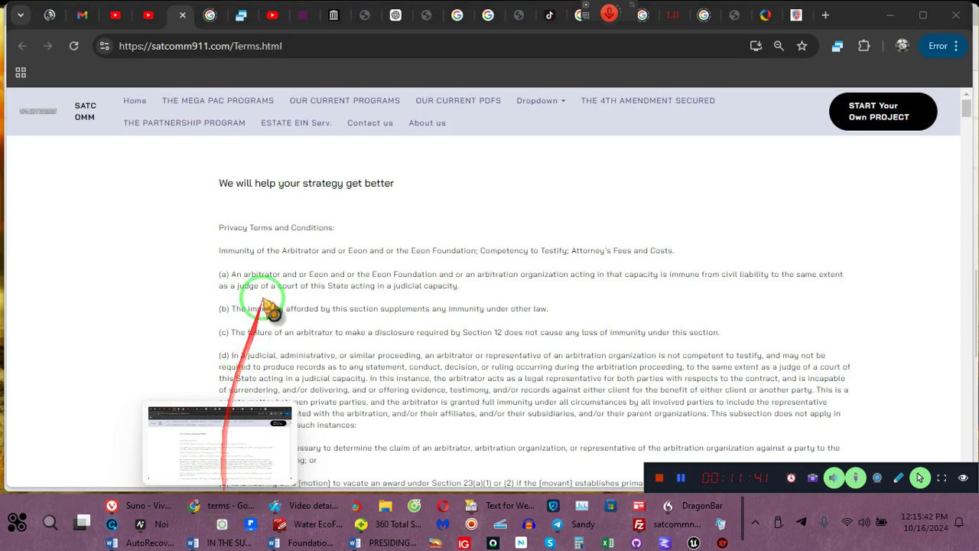
- Read through the satcomm911.com Privacy Terms and Conditions page, then close its tab
{"action": "mouse_move", "coordinate": [264, 258]}
{"action": "left_mouse_down"}
{"action": "mouse_move", "coordinate": [273, 235]}
{"action": "mouse_move", "coordinate": [253, 260]}
{"action": "left_mouse_up"}
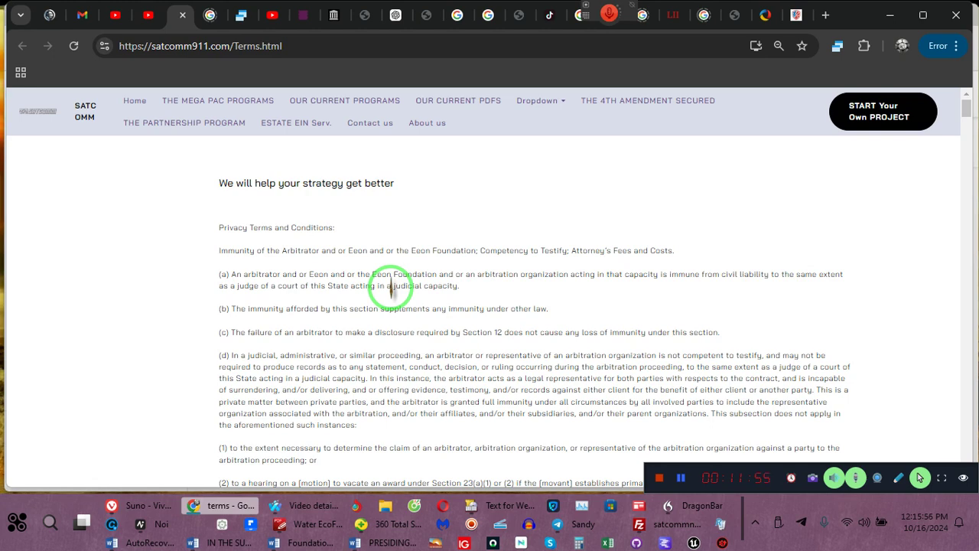
{"action": "left_click_drag", "start_coordinate": [390, 288], "coordinate": [396, 385]}
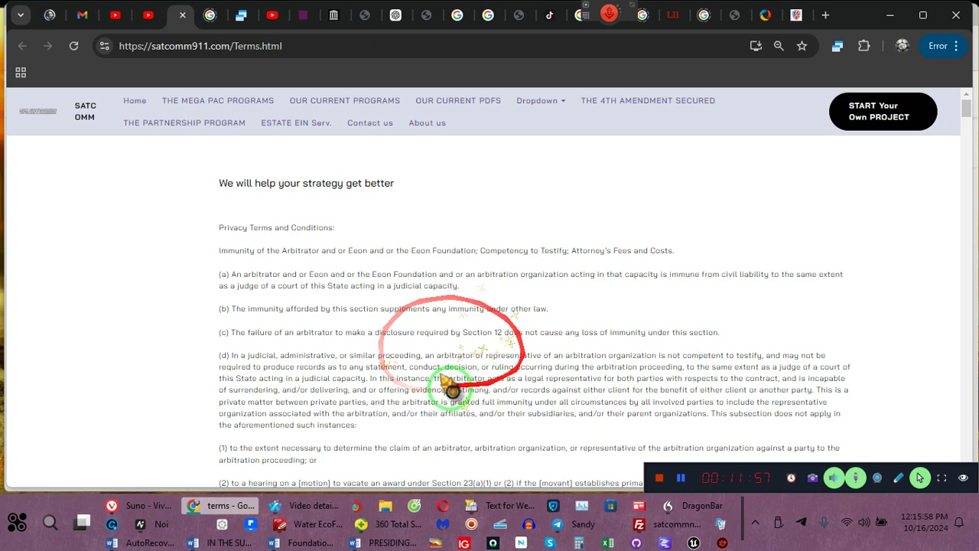
{"action": "left_click_drag", "start_coordinate": [400, 286], "coordinate": [590, 355]}
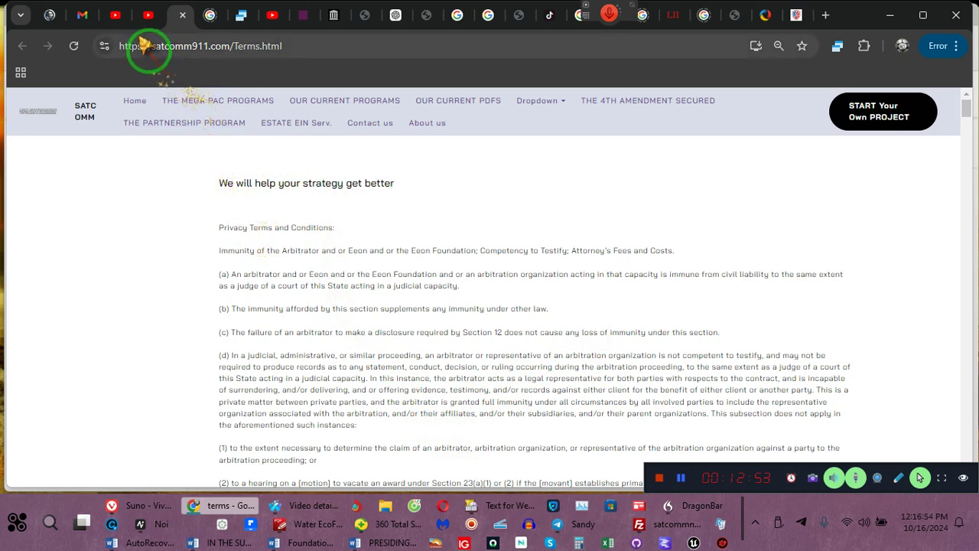
{"action": "left_click", "coordinate": [184, 16]}
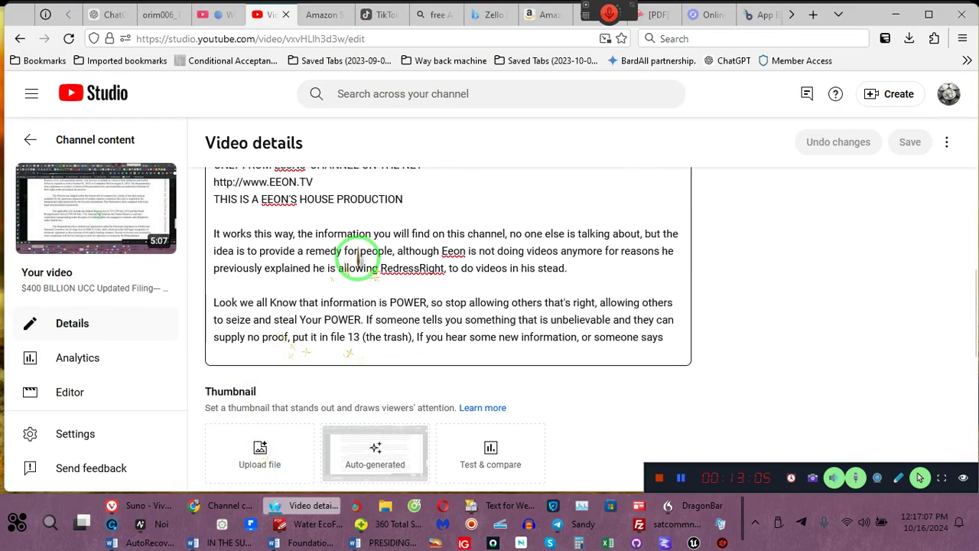
{"action": "scroll", "coordinate": [357, 260], "scroll_direction": "up", "scroll_amount": 5}
{"action": "scroll", "coordinate": [336, 369], "scroll_direction": "down", "scroll_amount": 1}
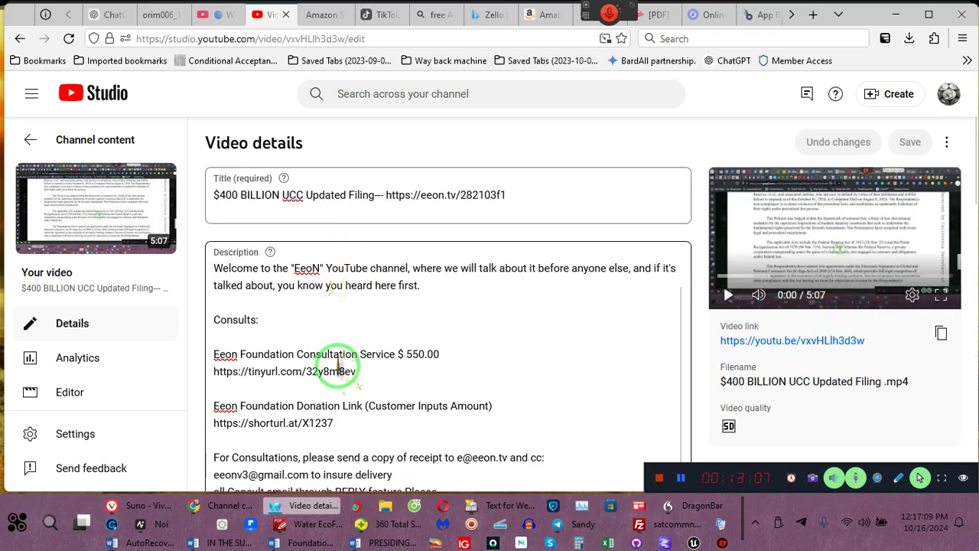
{"action": "scroll", "coordinate": [448, 353], "scroll_direction": "down", "scroll_amount": 2}
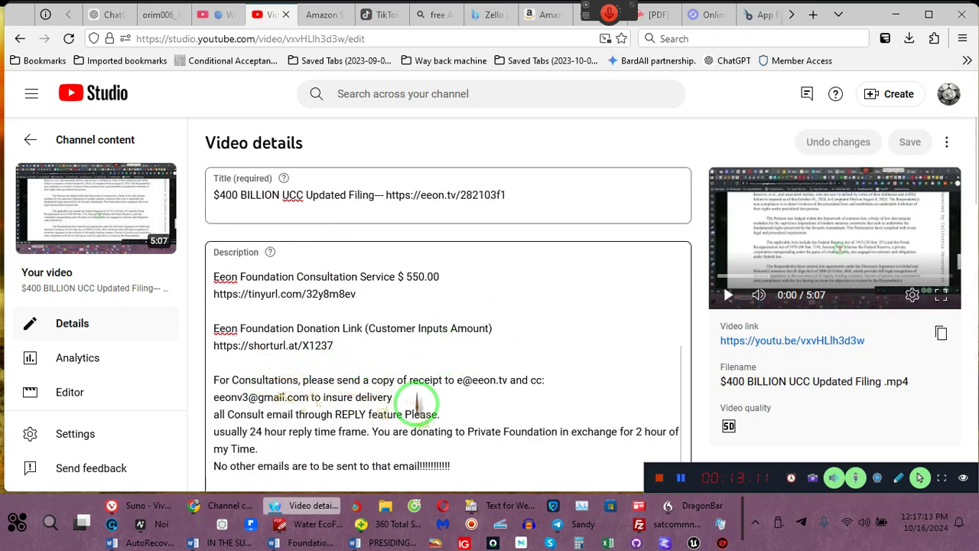
{"action": "scroll", "coordinate": [415, 392], "scroll_direction": "down", "scroll_amount": 2}
{"action": "scroll", "coordinate": [417, 401], "scroll_direction": "down", "scroll_amount": 1}
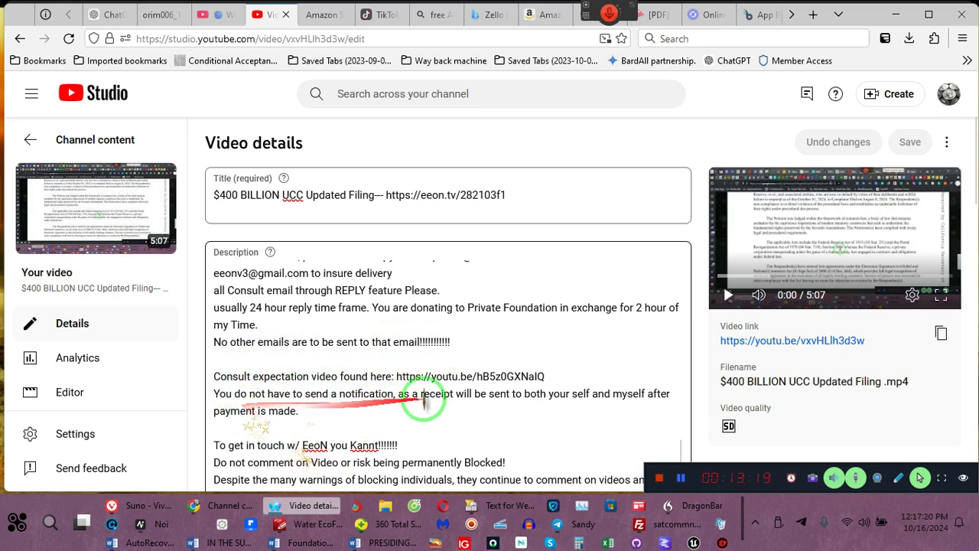
{"action": "scroll", "coordinate": [426, 402], "scroll_direction": "down", "scroll_amount": 1}
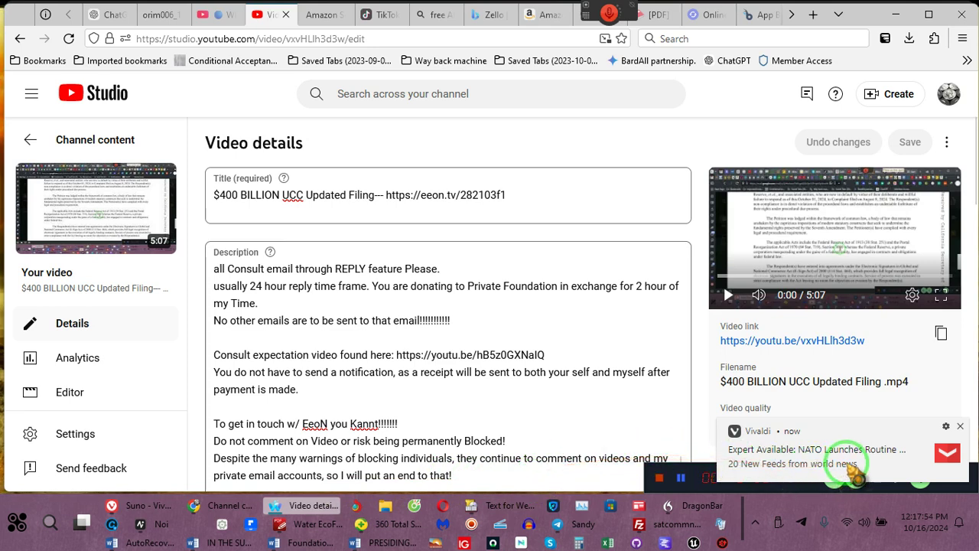
{"action": "left_click", "coordinate": [960, 425]}
{"action": "mouse_move", "coordinate": [658, 478]}
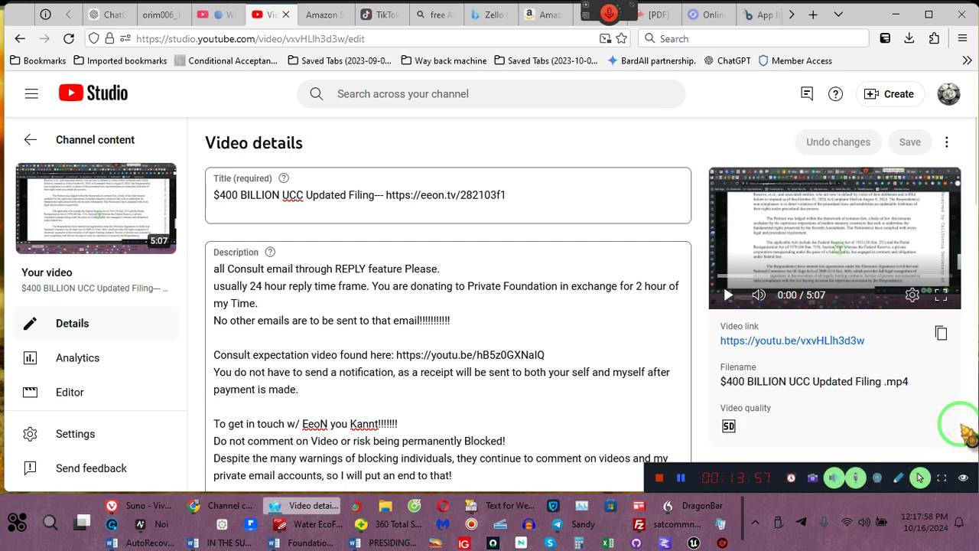